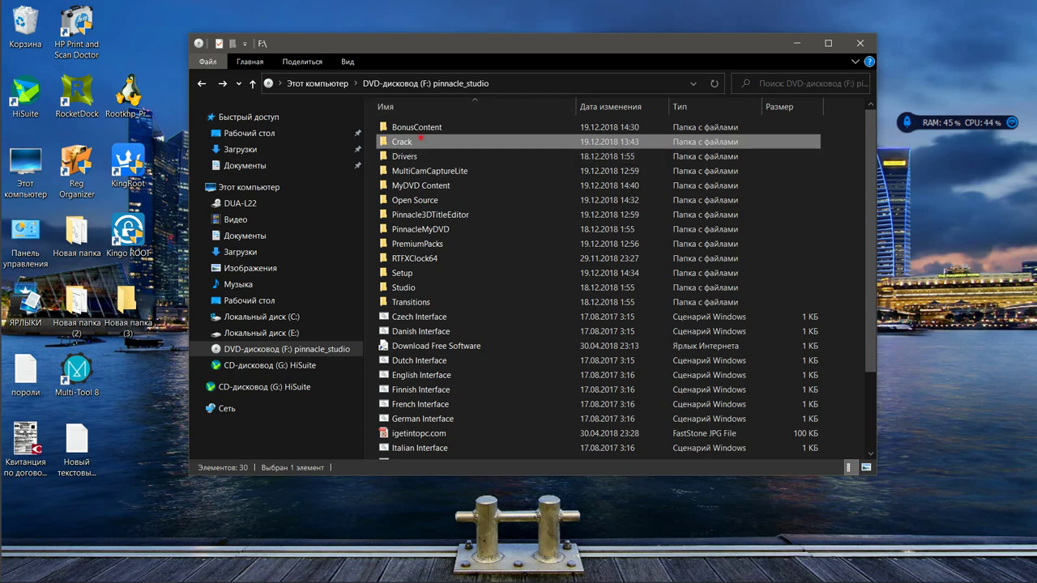
Examine the contents of the Crack folder on the pinnacle_studio disc and return to the disc root
double_click(420, 141)
left_click(403, 128)
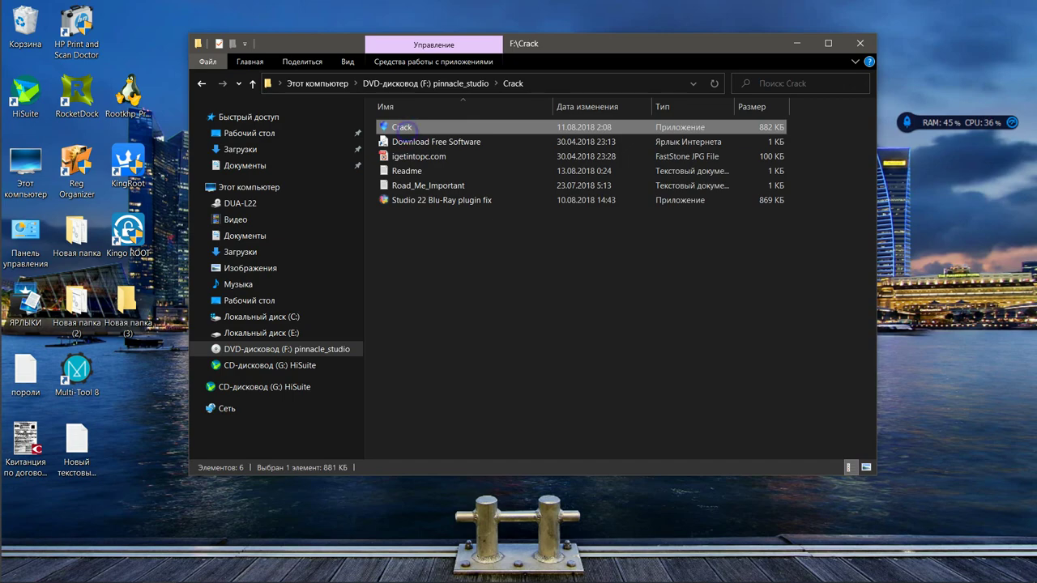
right_click(405, 130)
left_click(389, 341)
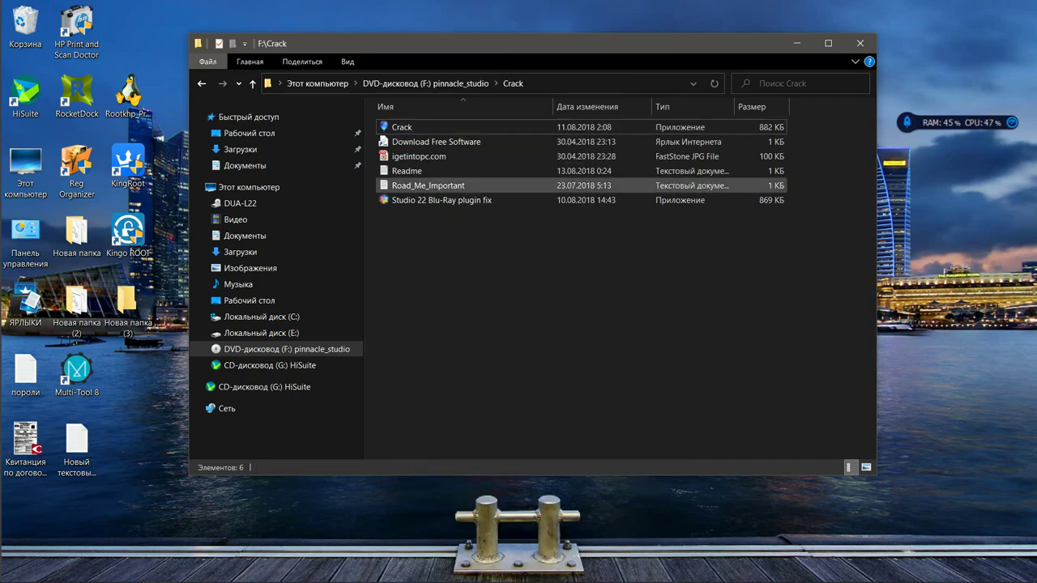
left_click(202, 83)
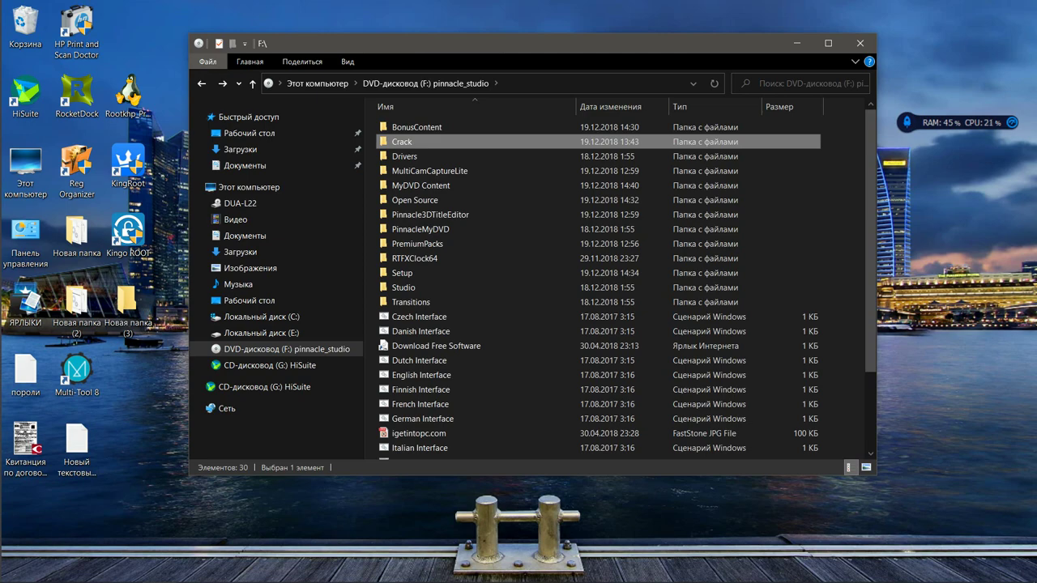
Launch the Russian Interface script from the disc root and cancel the Pinnacle Studio 22 installation wizard
scroll(438, 268, "down", 2)
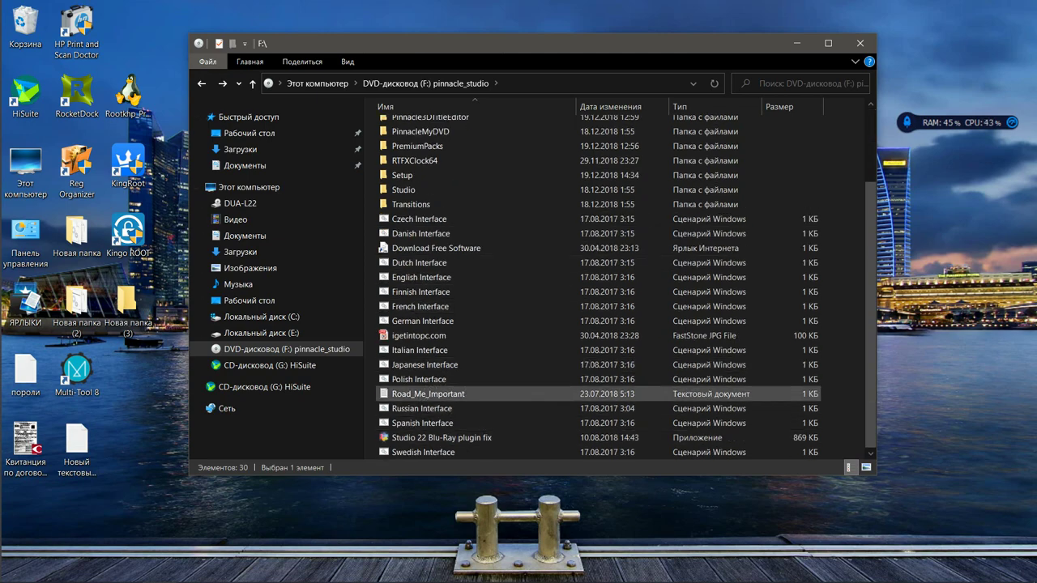
double_click(422, 407)
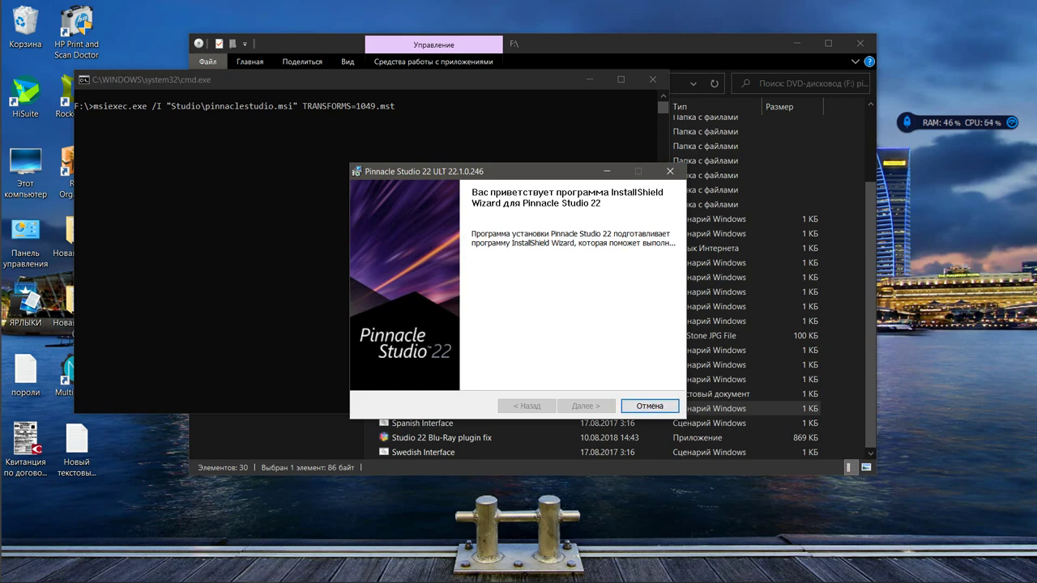
left_click(648, 406)
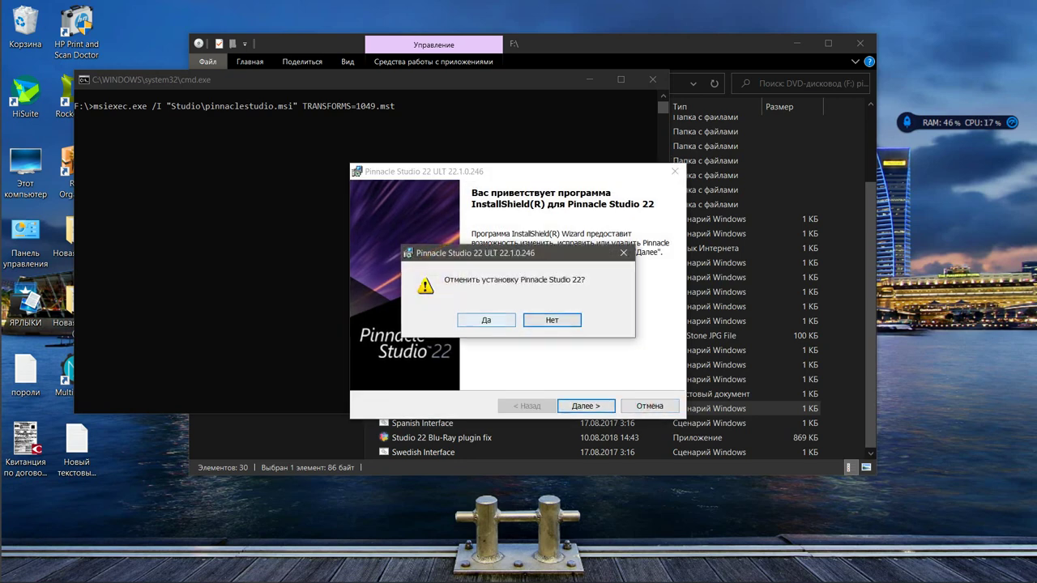
left_click(486, 320)
left_click(585, 405)
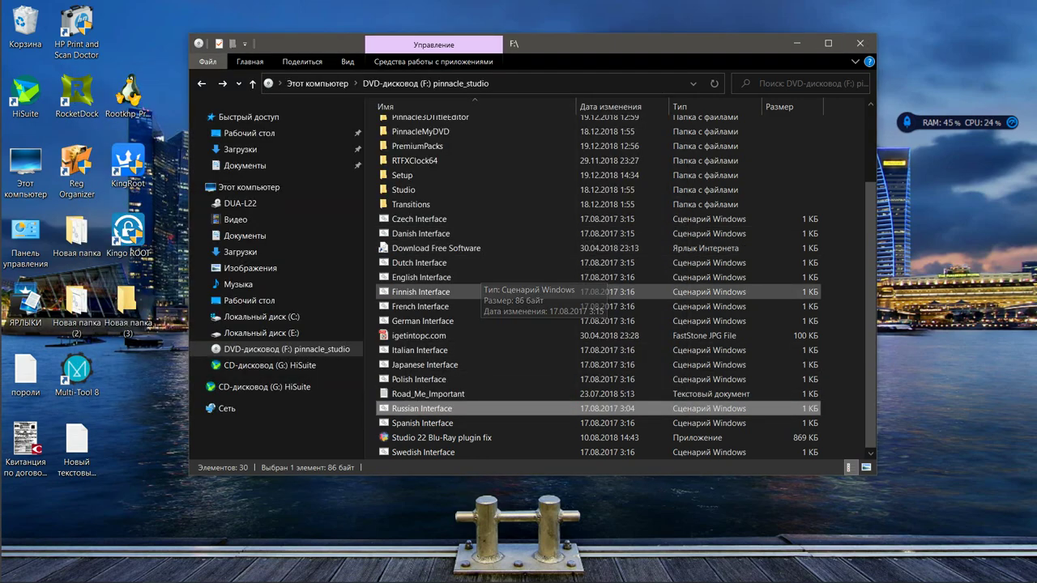
Examine the CreativePackV1, TitleExtreme and ScoreFitterVolumes folders inside BonusContent
scroll(470, 292, "up", 3)
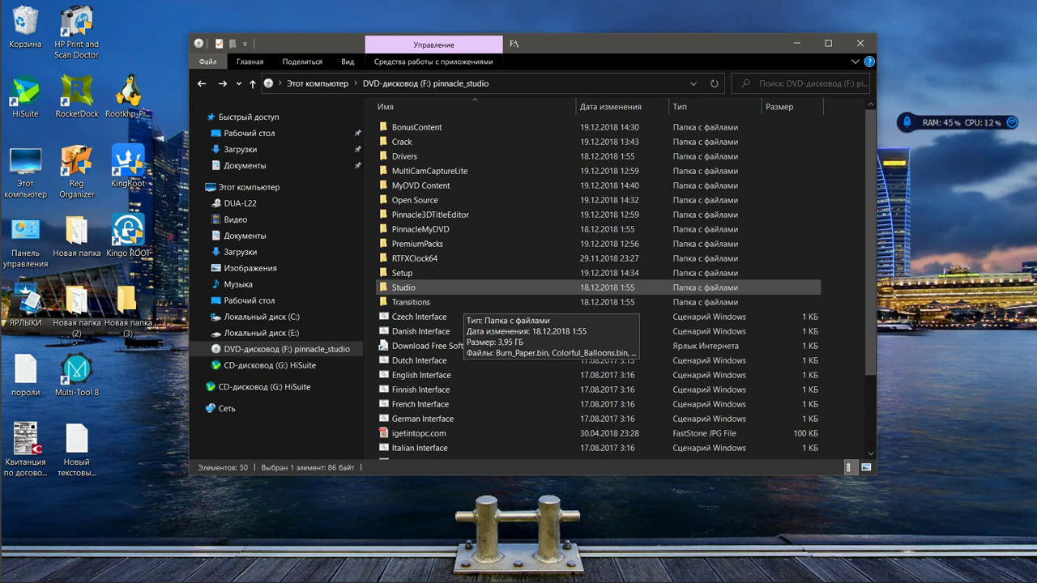
double_click(428, 127)
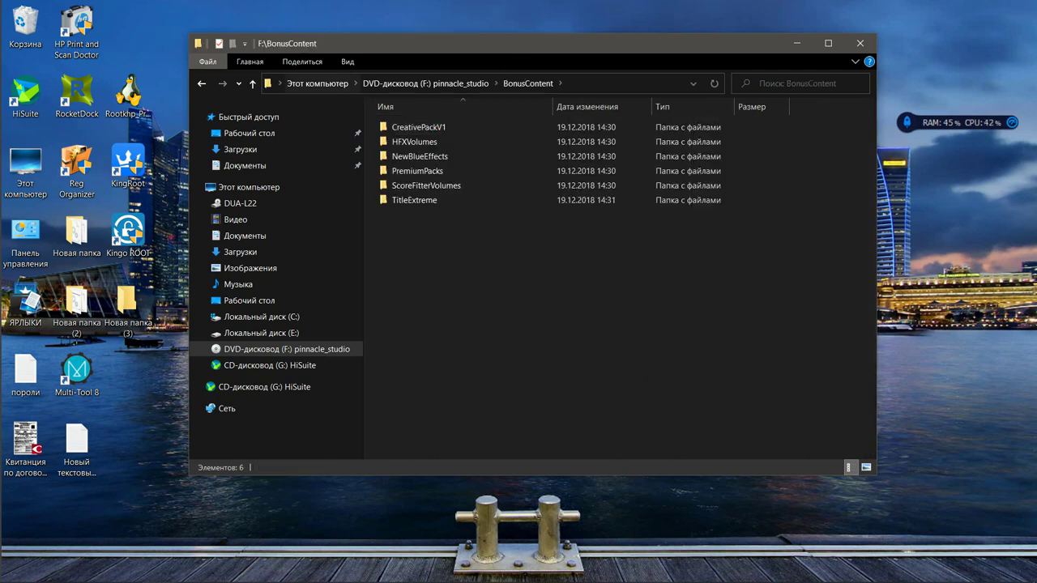
double_click(413, 126)
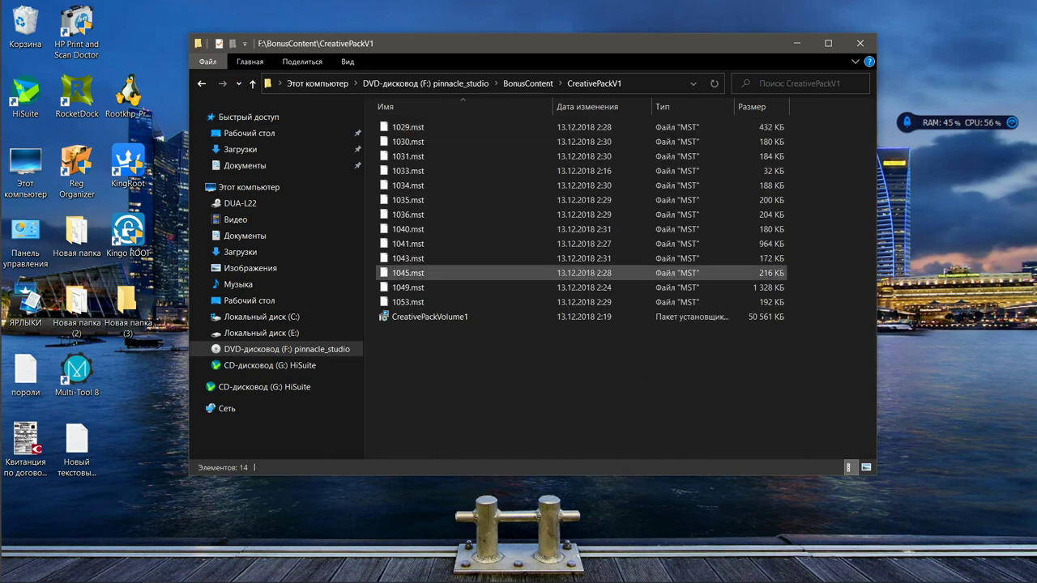
left_click(201, 84)
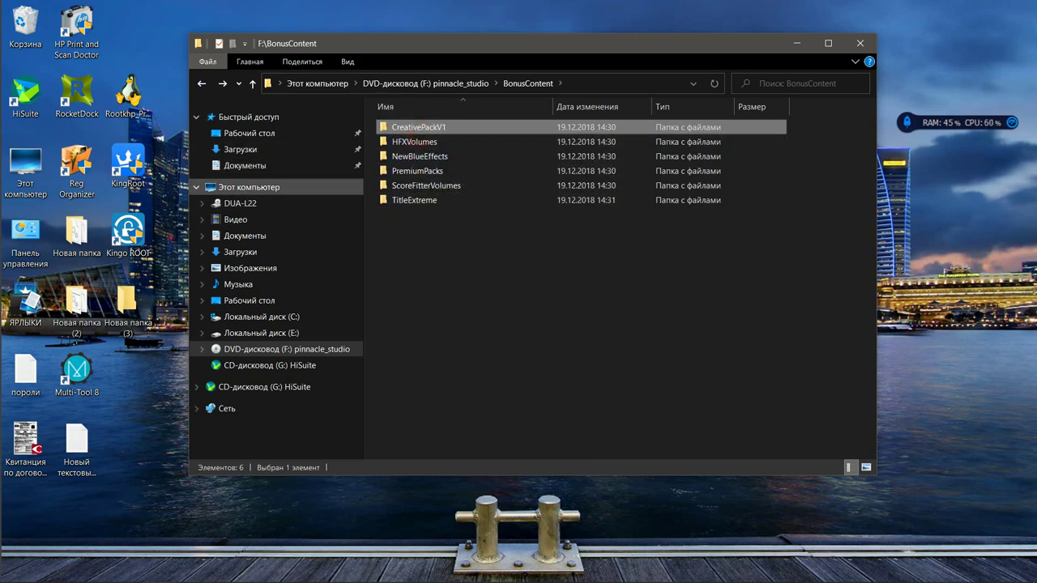
double_click(401, 200)
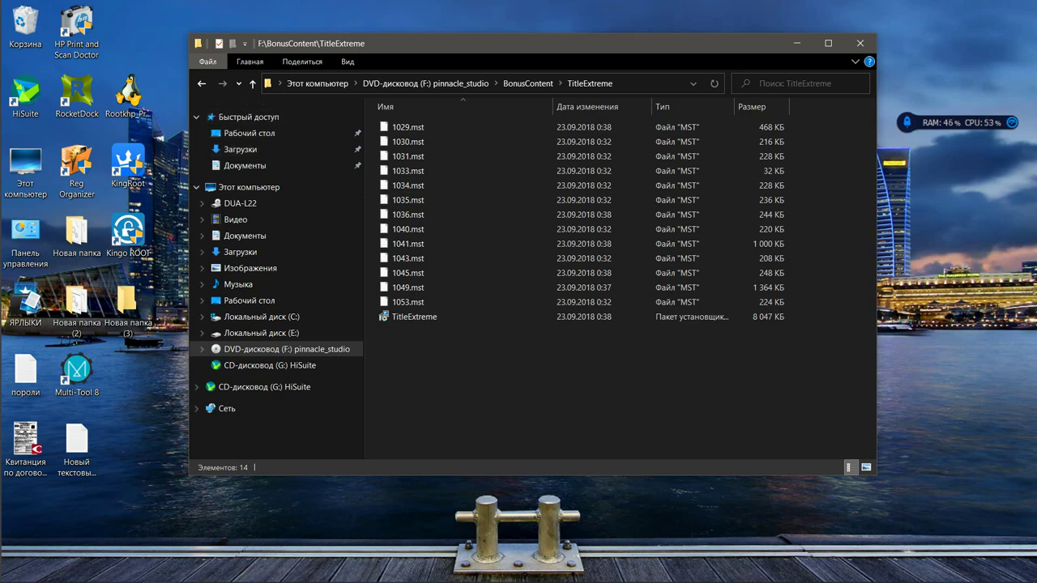
left_click(201, 84)
double_click(431, 185)
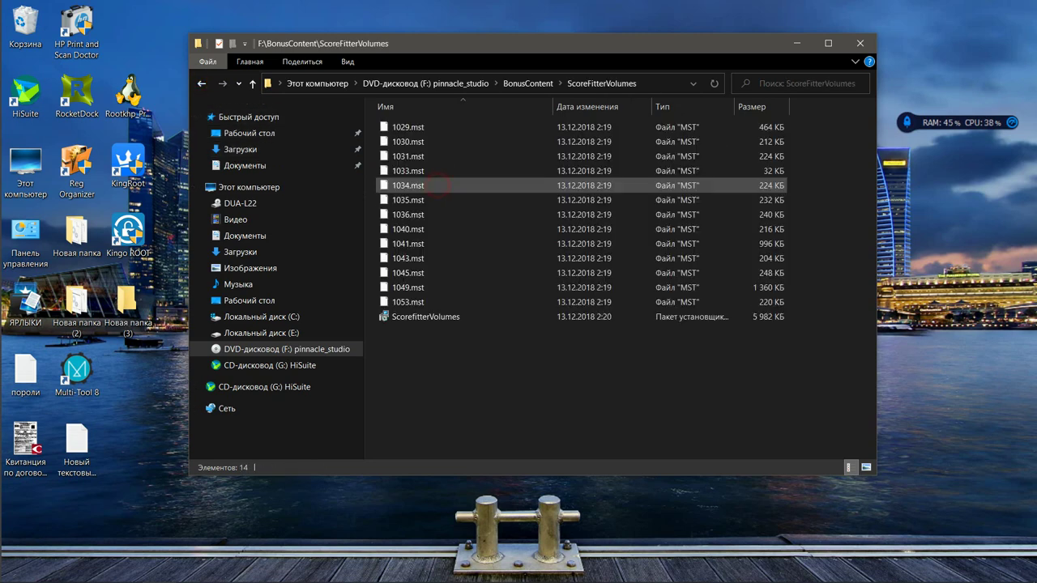
left_click(201, 83)
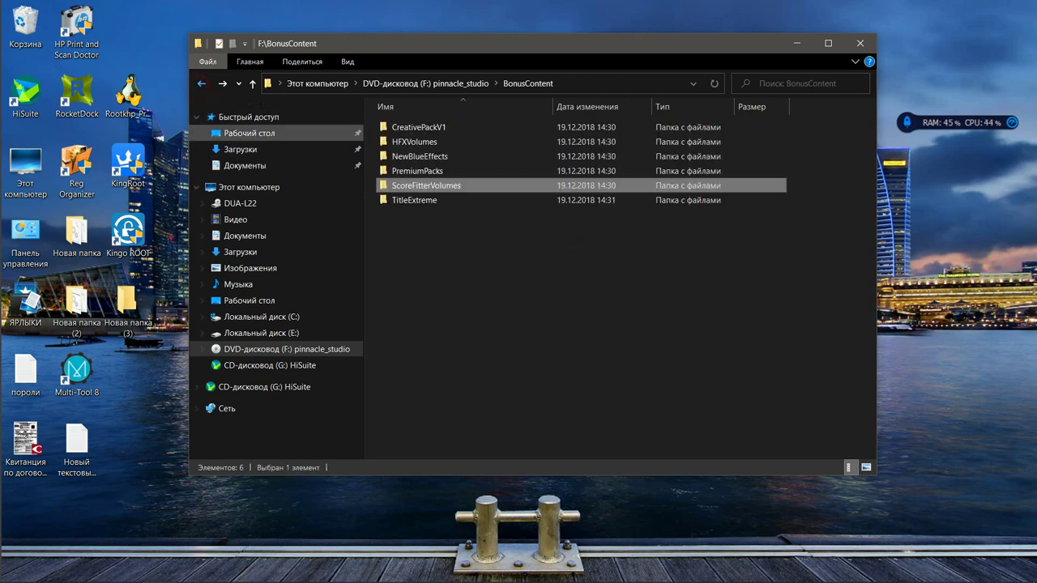
Examine the PremiumPacks, NewBlueEffects, HFXVolumes and CreativePackV1 folders inside BonusContent and return to the disc root
double_click(398, 171)
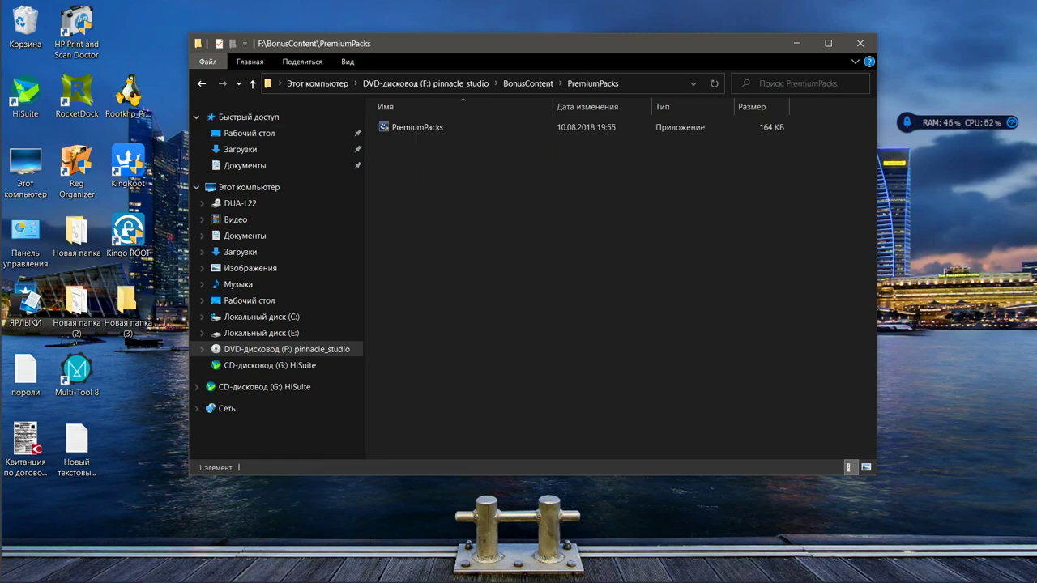
left_click(201, 84)
double_click(433, 156)
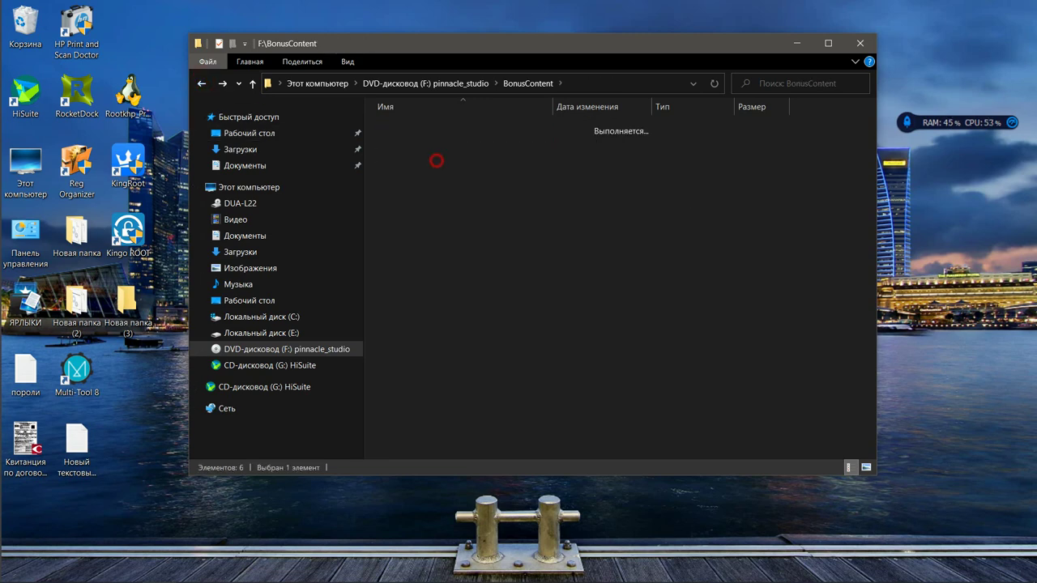
left_click(201, 83)
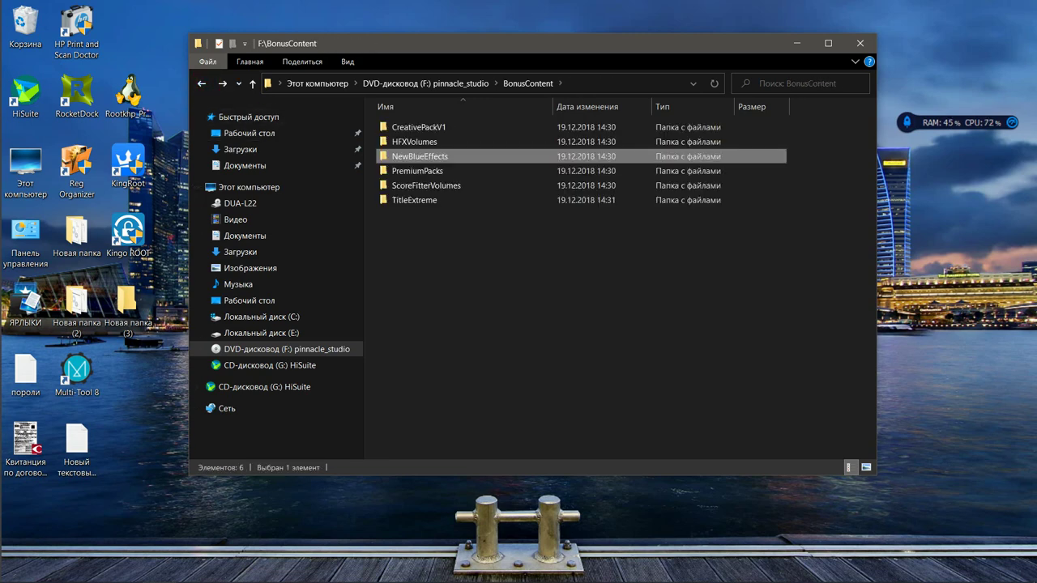
double_click(413, 142)
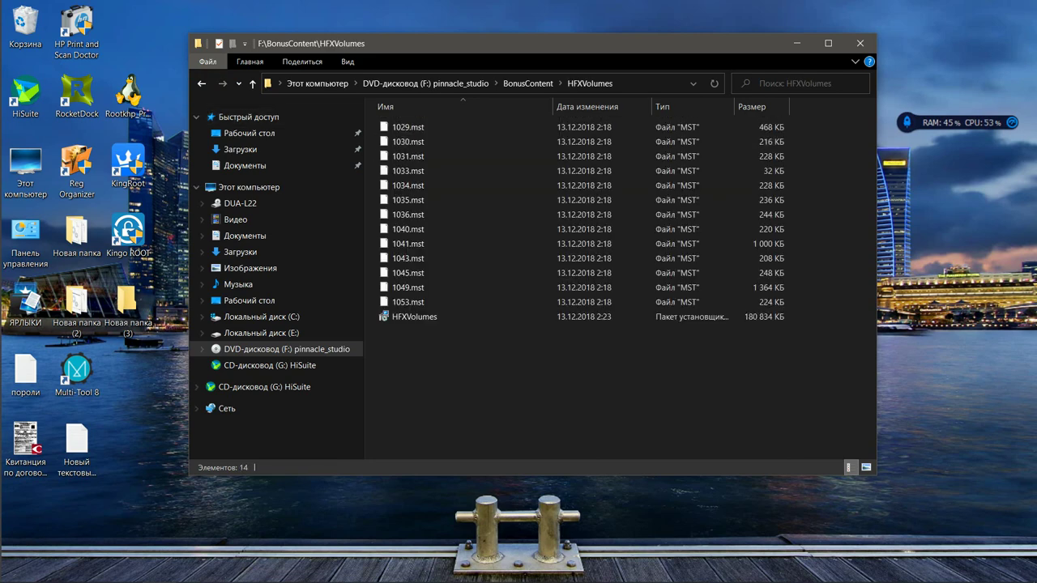
left_click(202, 83)
double_click(417, 127)
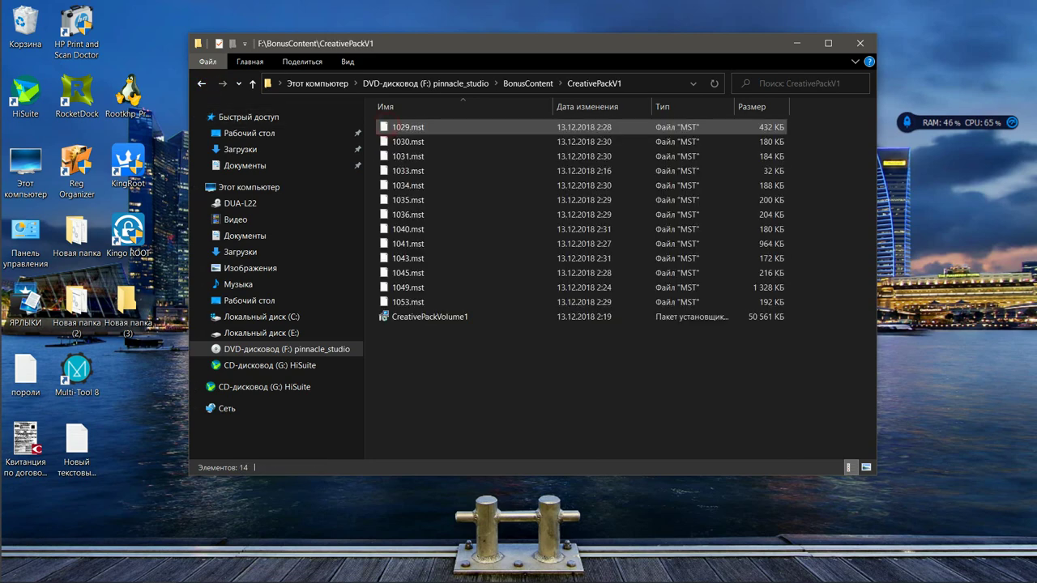
left_click(203, 84)
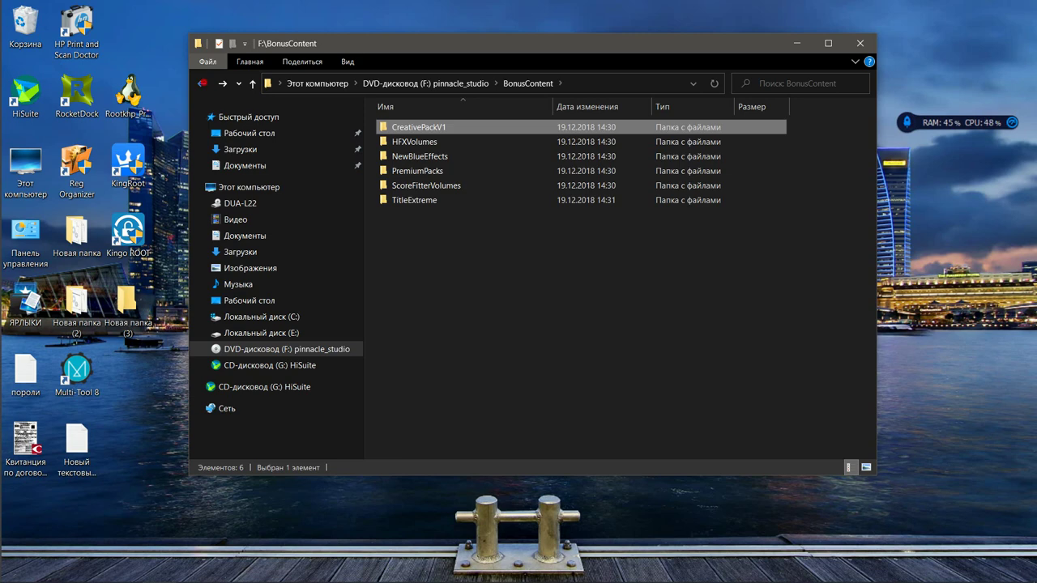
left_click(202, 84)
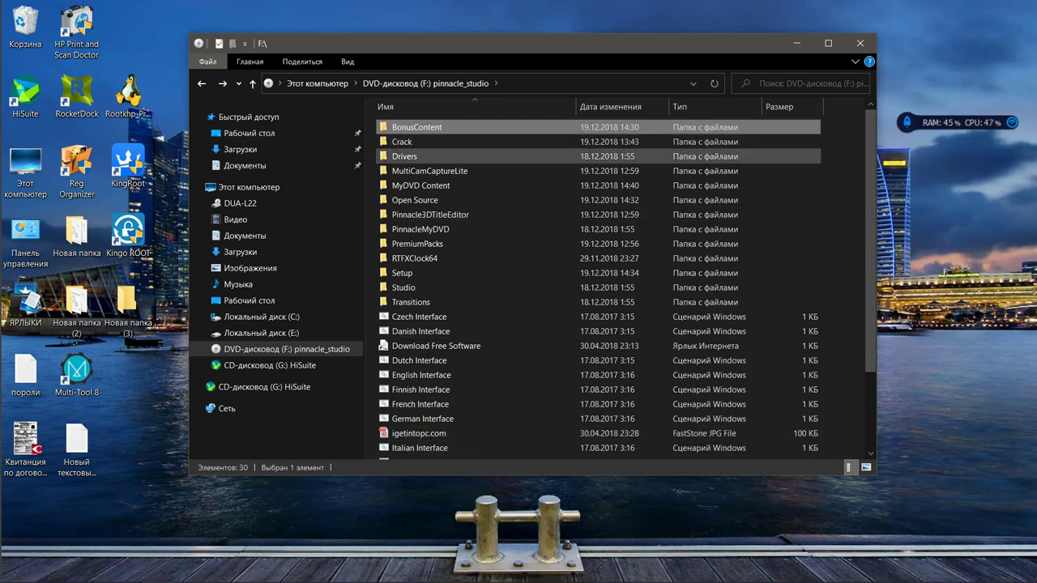
Examine the driver files in the x64 subfolder of Drivers and return to the disc root
left_click(403, 157)
double_click(403, 156)
double_click(395, 127)
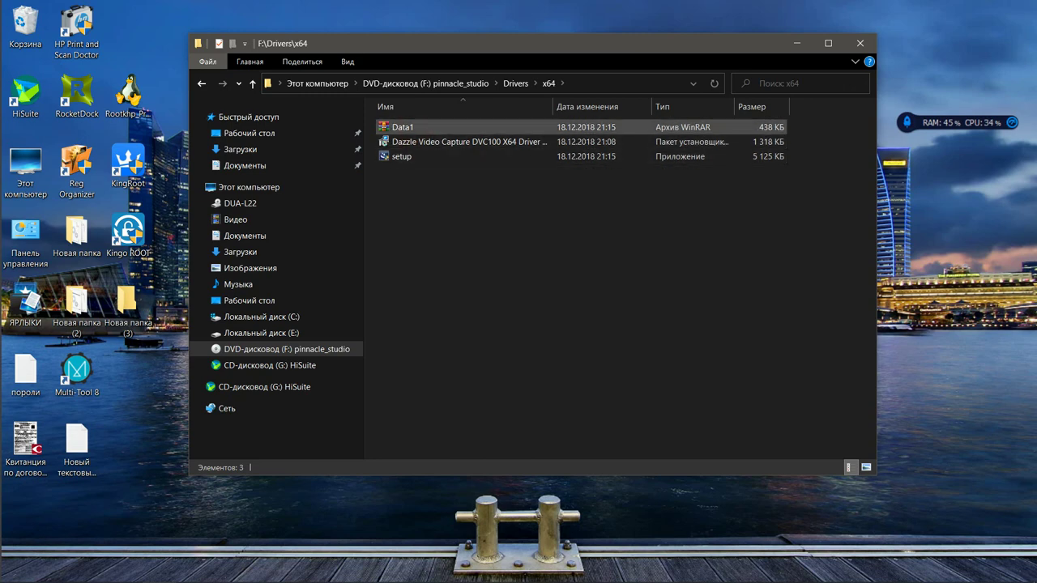
key("BackSpace")
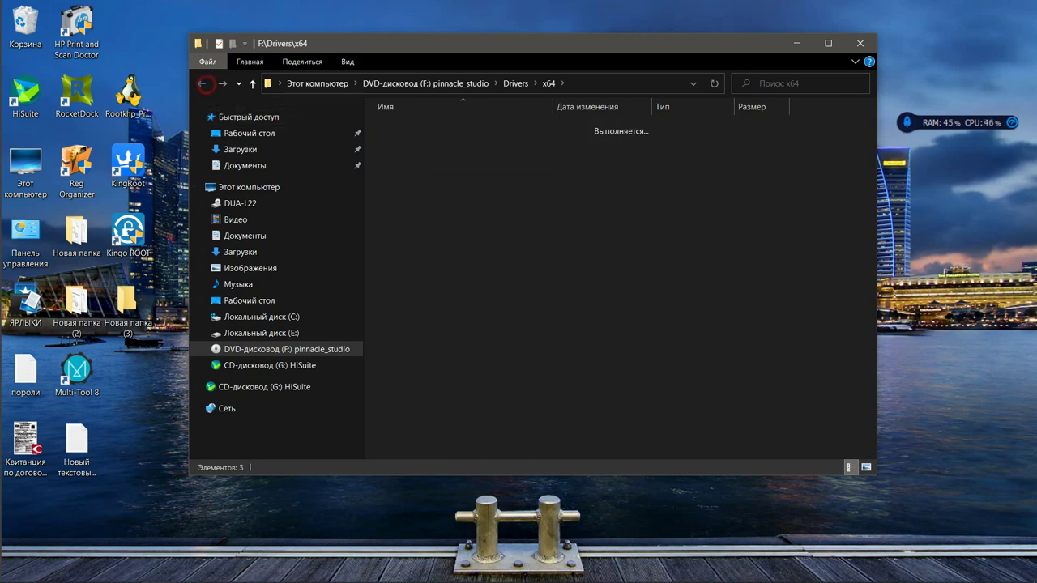
key("Return")
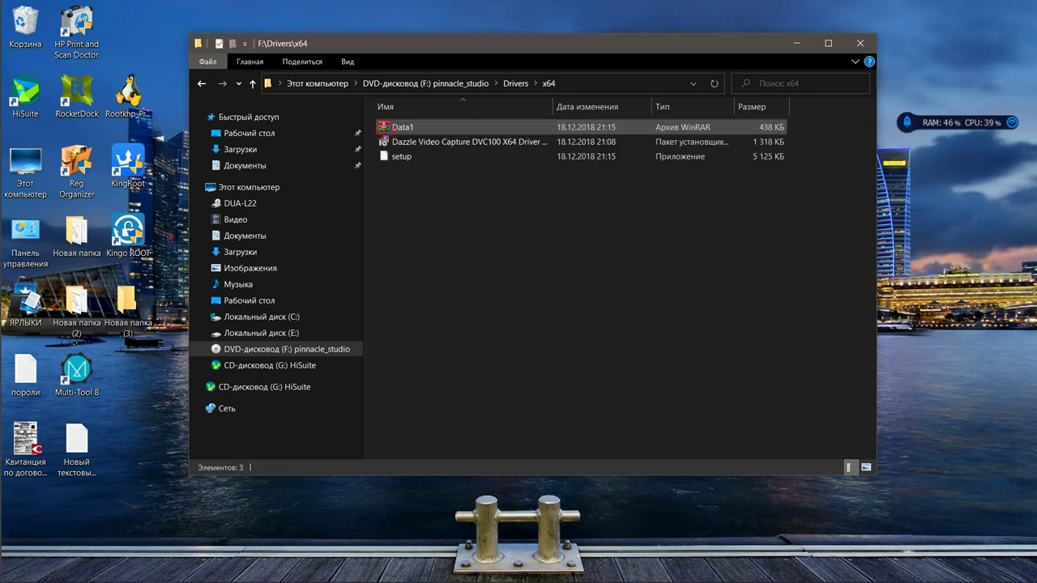
key("BackSpace")
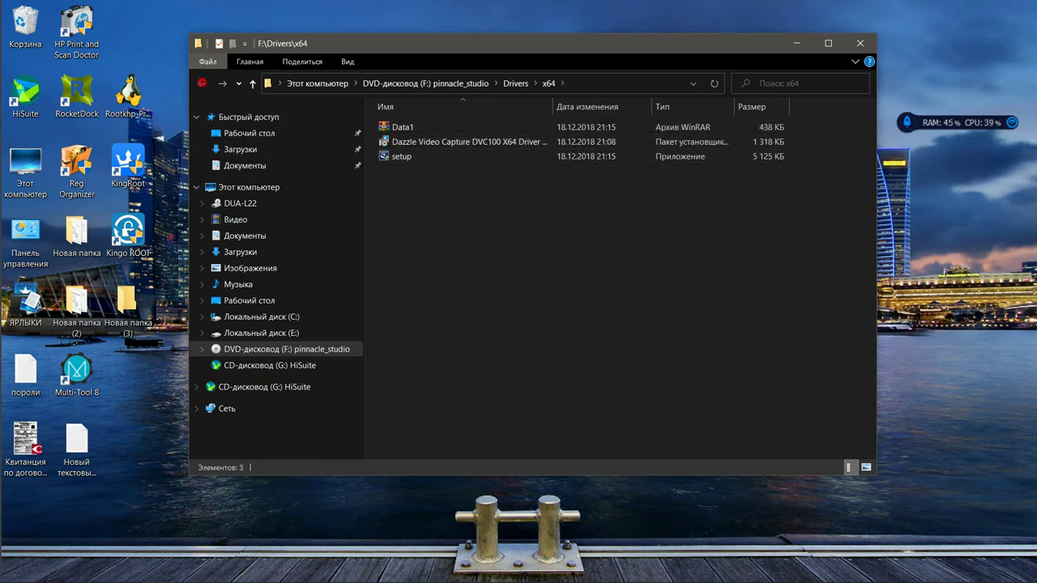
key("BackSpace")
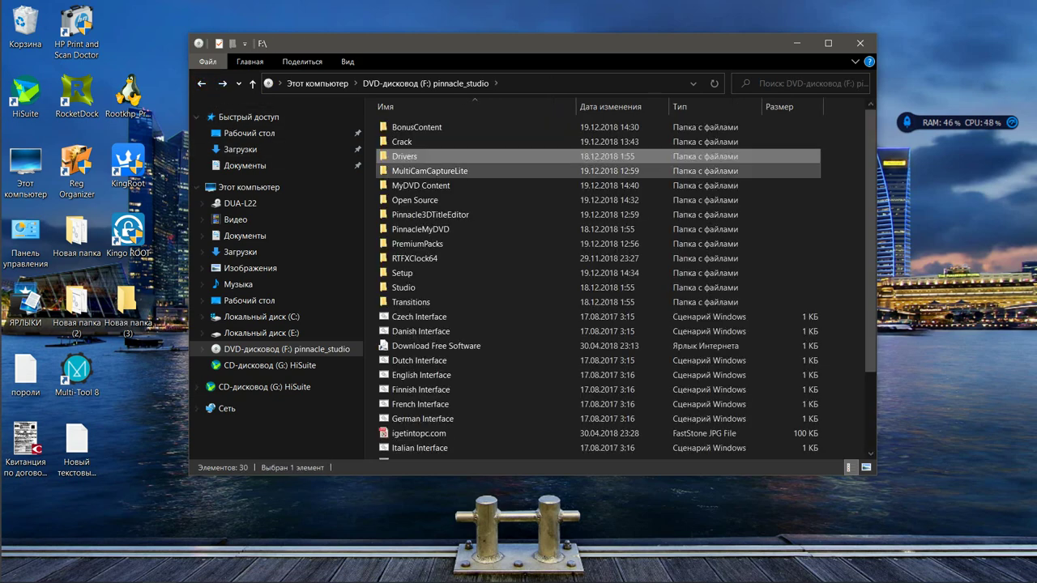
Examine the contents of the MultiCamCaptureLite and MyDVD Content folders and return to the disc root
key("Down")
key("Return")
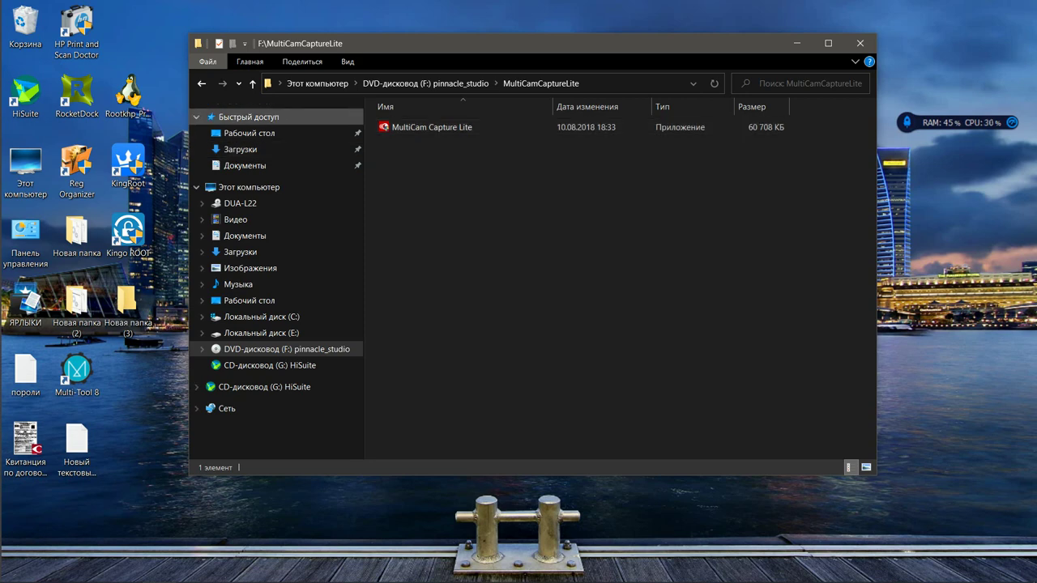
left_click(201, 83)
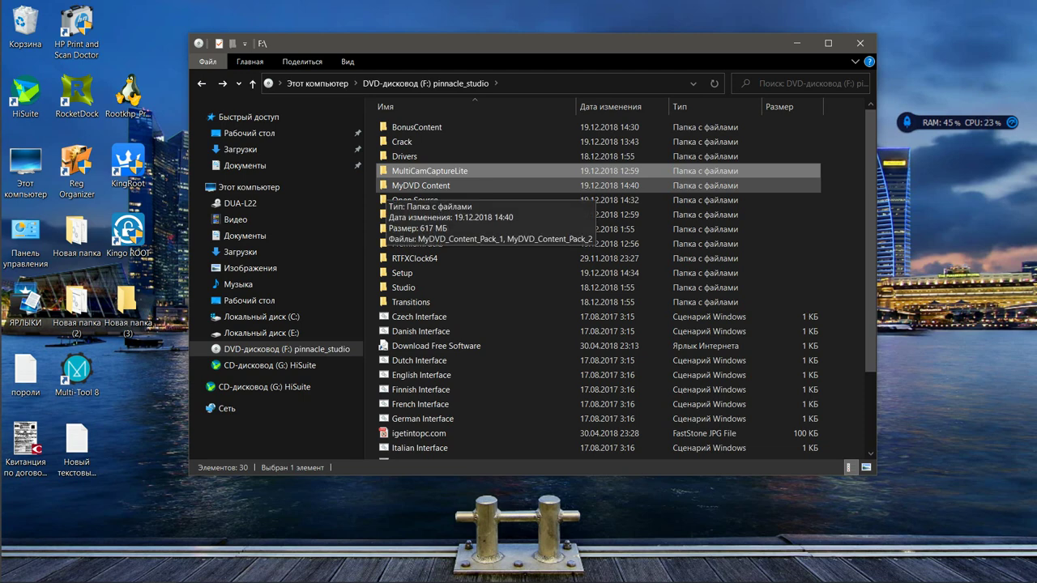
double_click(386, 186)
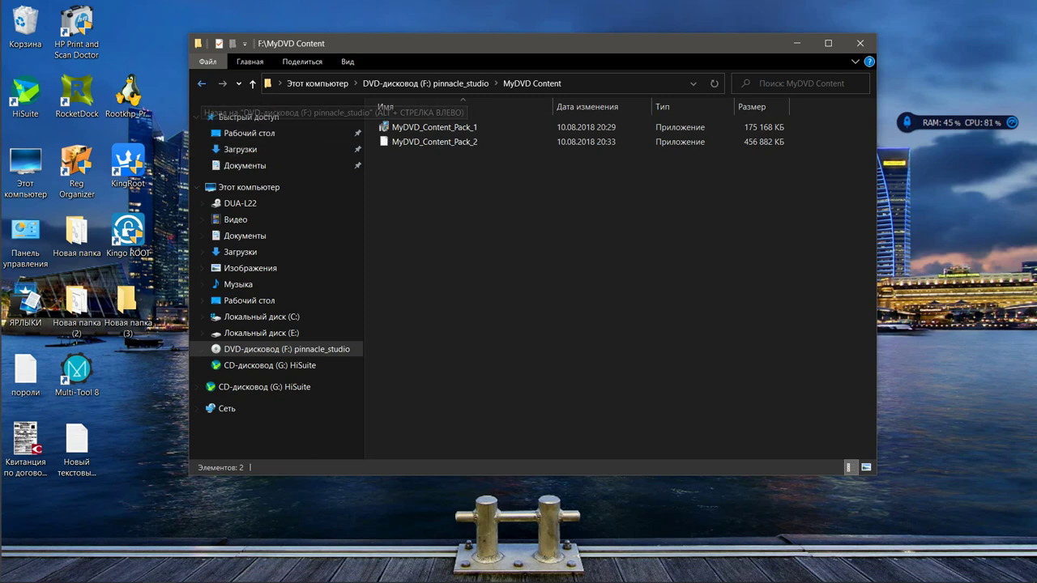
left_click(201, 87)
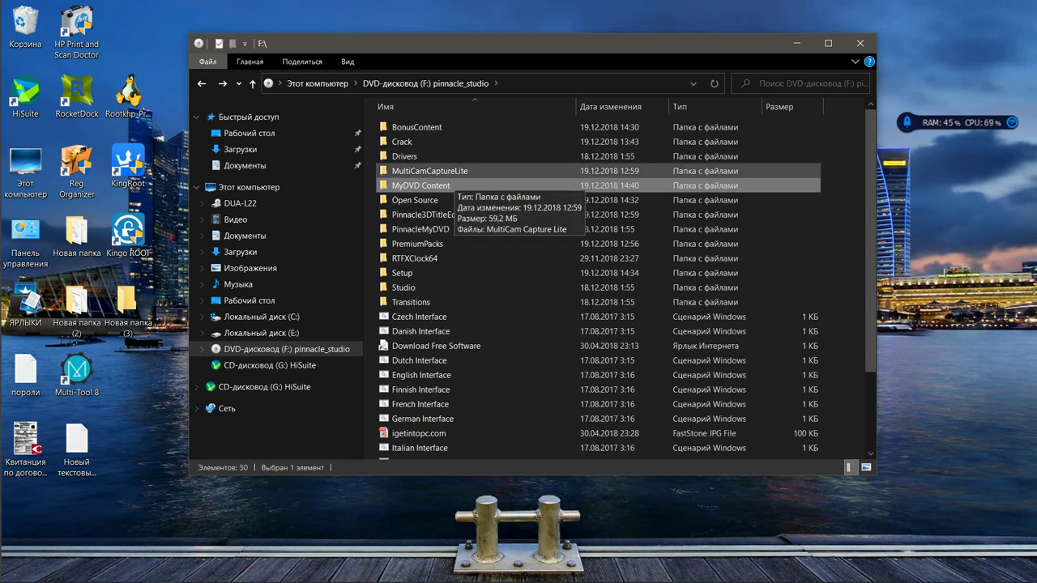
Examine the contents of the Open Source, Pinnacle3DTitleEditor and PinnacleMyDVD folders
double_click(456, 202)
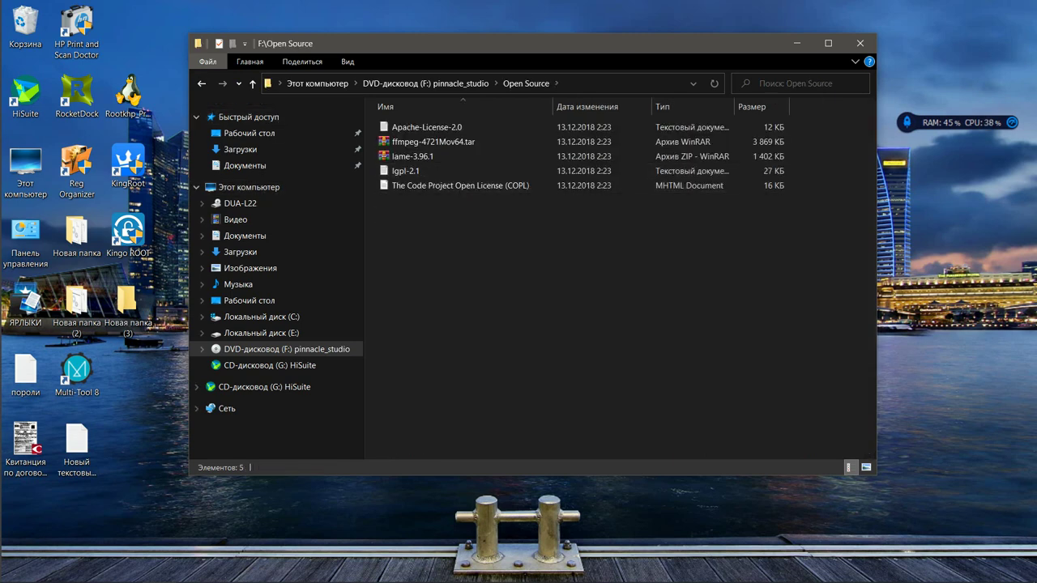
left_click(201, 84)
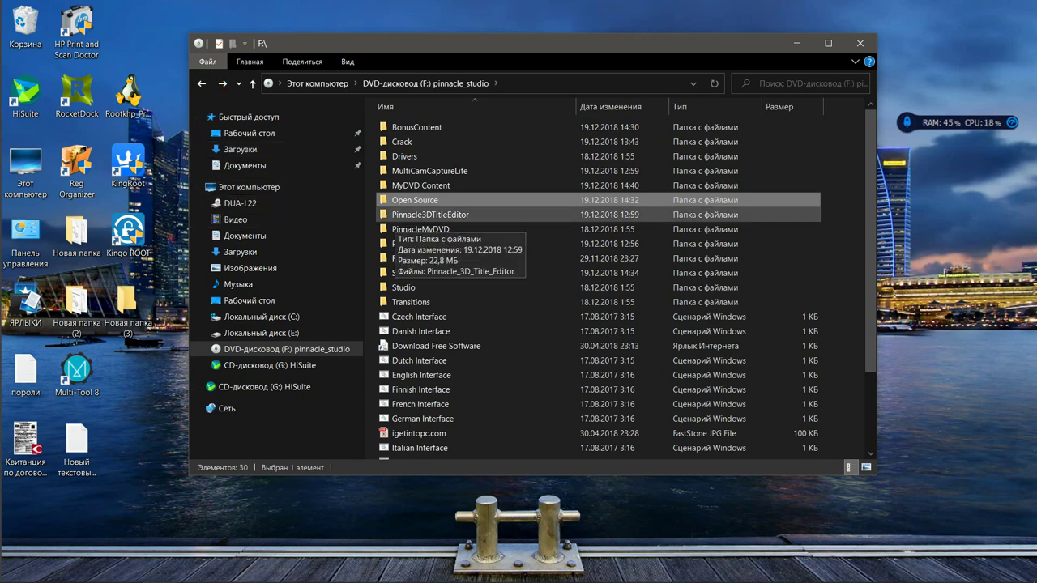
double_click(405, 214)
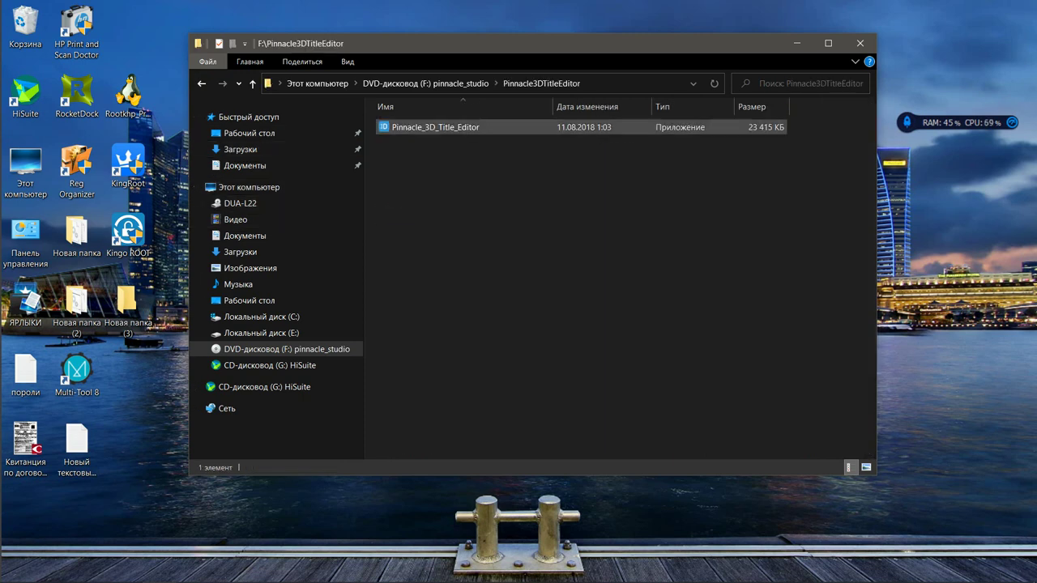
key("alt+Left")
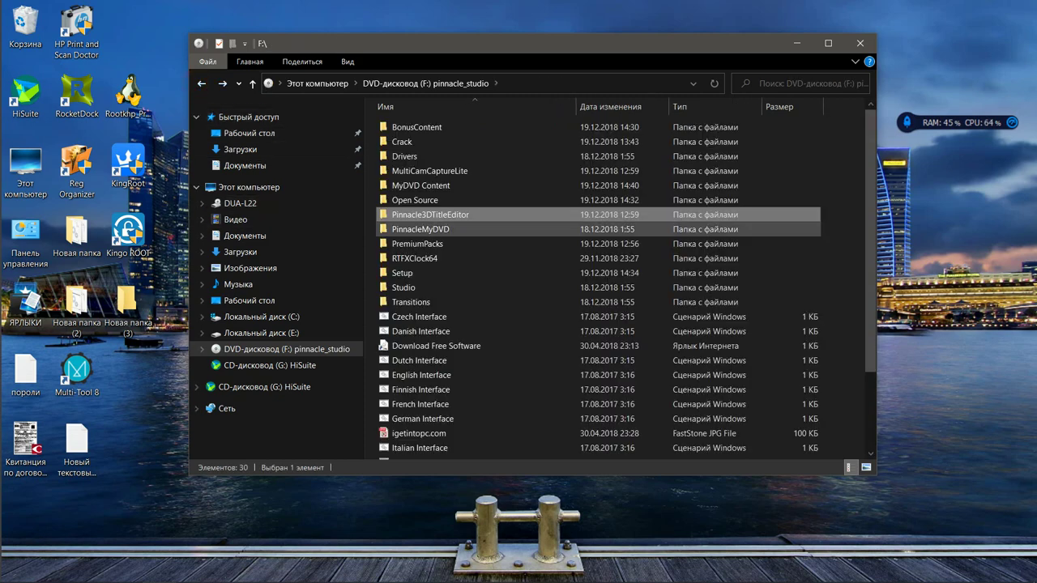
double_click(395, 227)
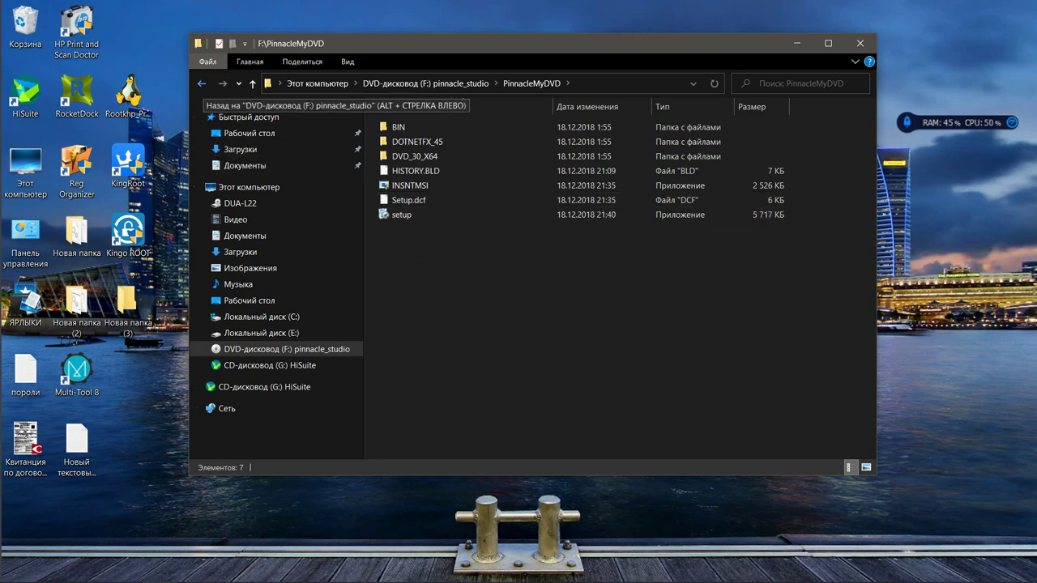
Return to the disc root and open the RTFXClock64 folder
left_click(202, 84)
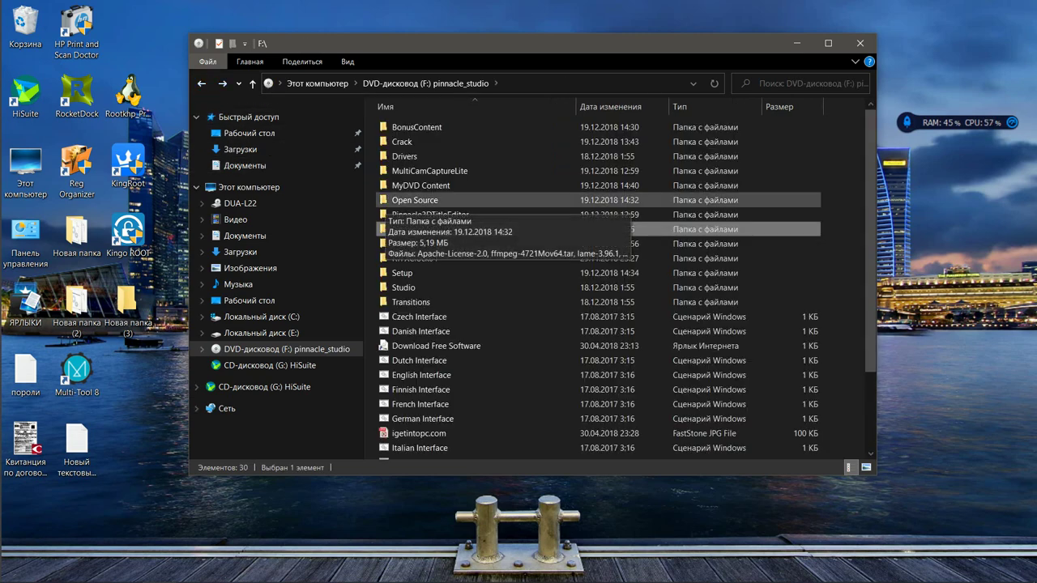
left_click(419, 186)
left_click(417, 230)
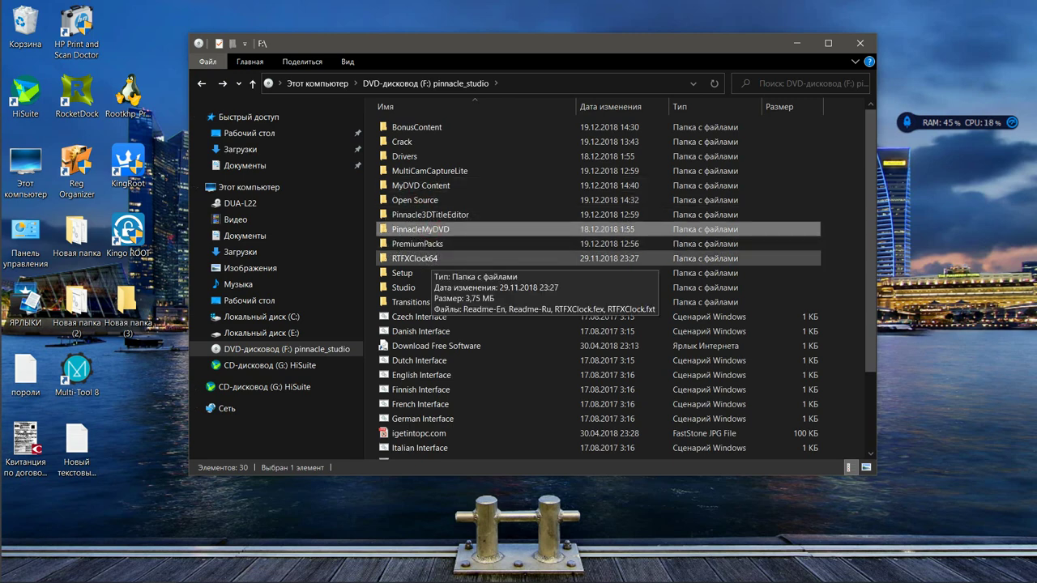
double_click(429, 258)
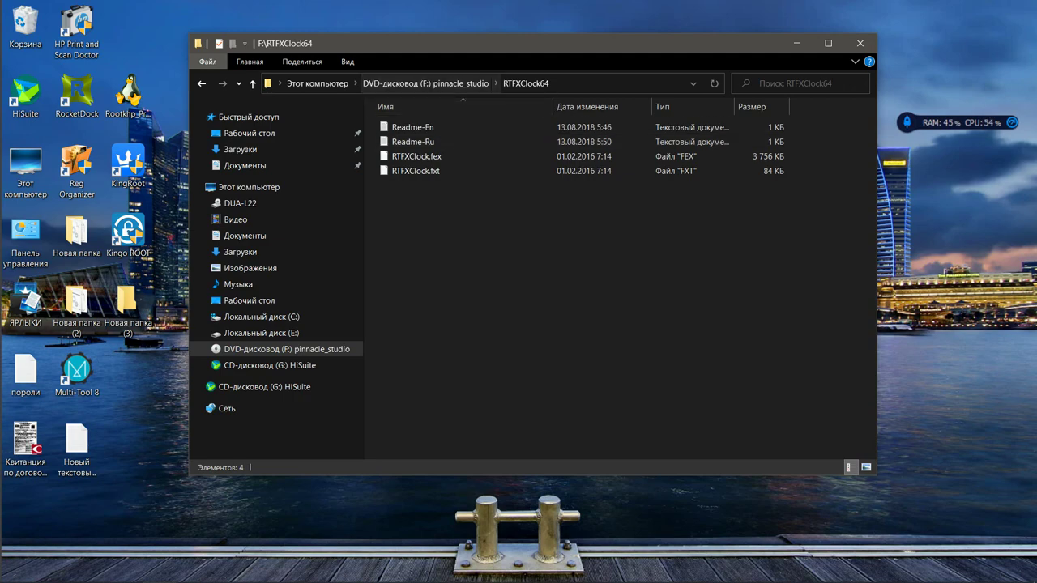
Open local disk E: in a second file window and place it beside the RTFXClock64 window
left_click_drag(489, 46, 346, 45)
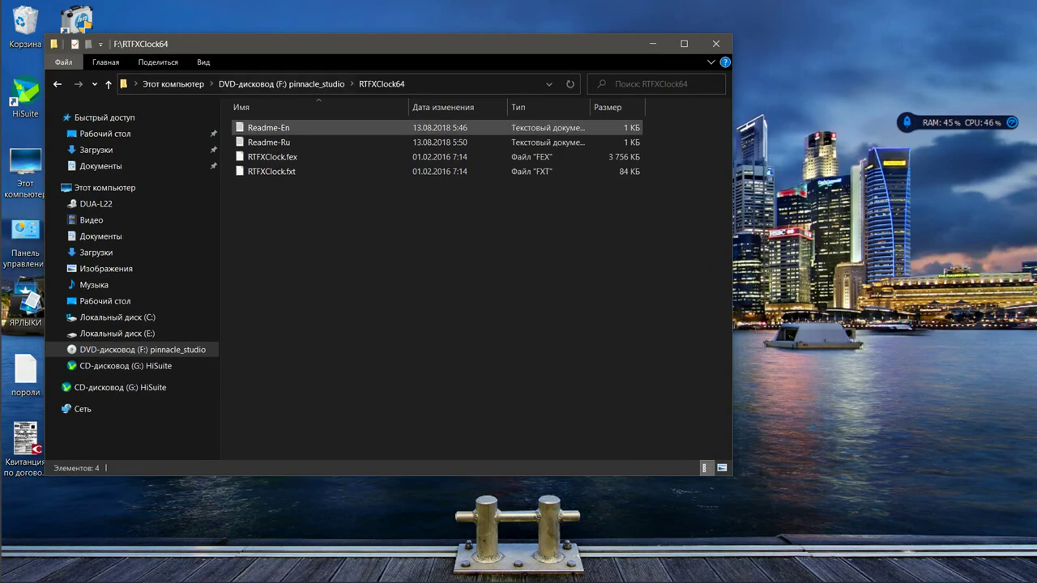
double_click(24, 166)
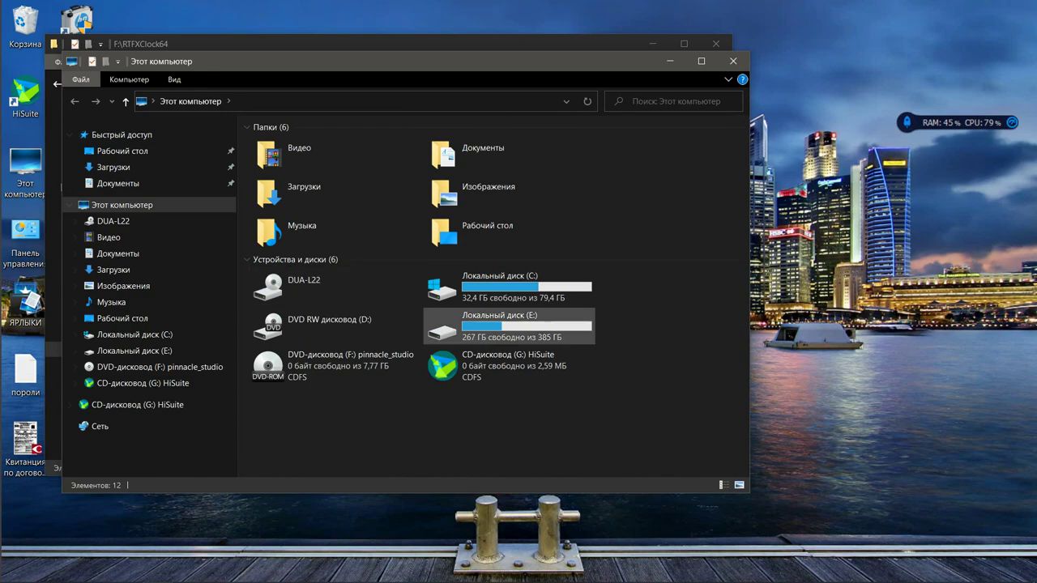
double_click(500, 332)
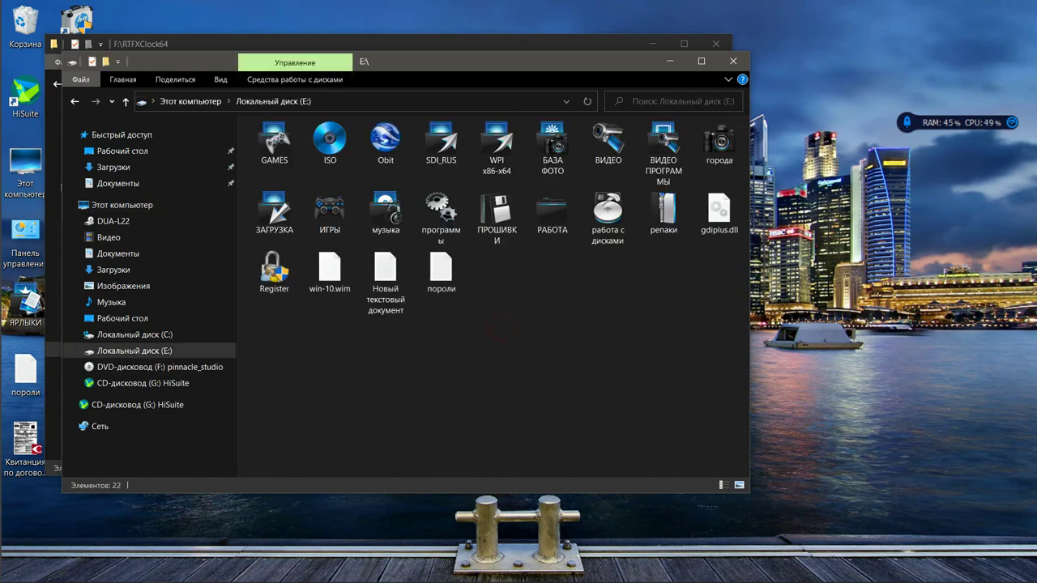
left_click_drag(467, 63, 716, 38)
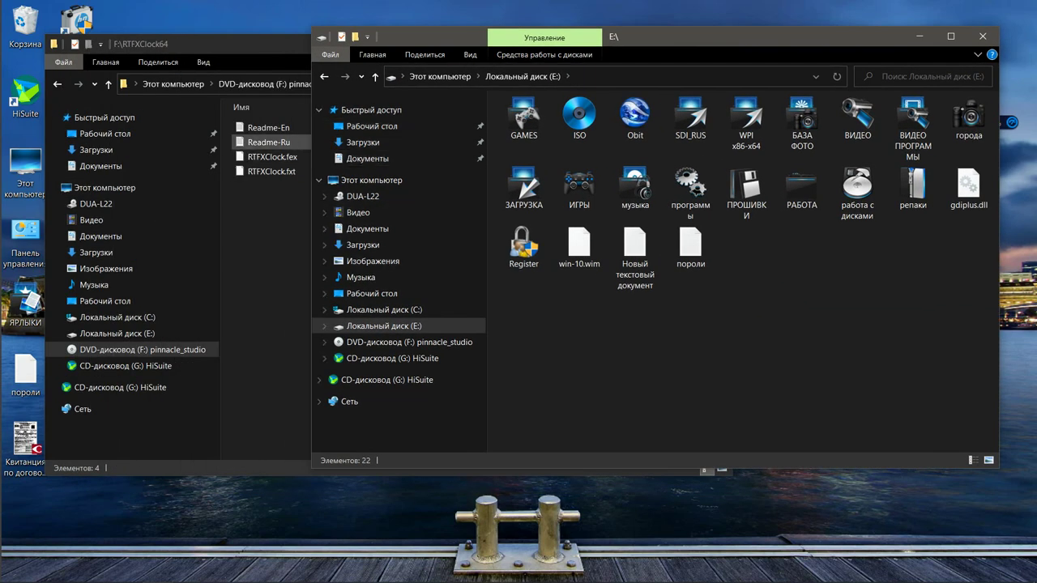
Open the Readme-Ru file to read the Clock Display FX installation instructions and move it clear of the second file window
double_click(268, 142)
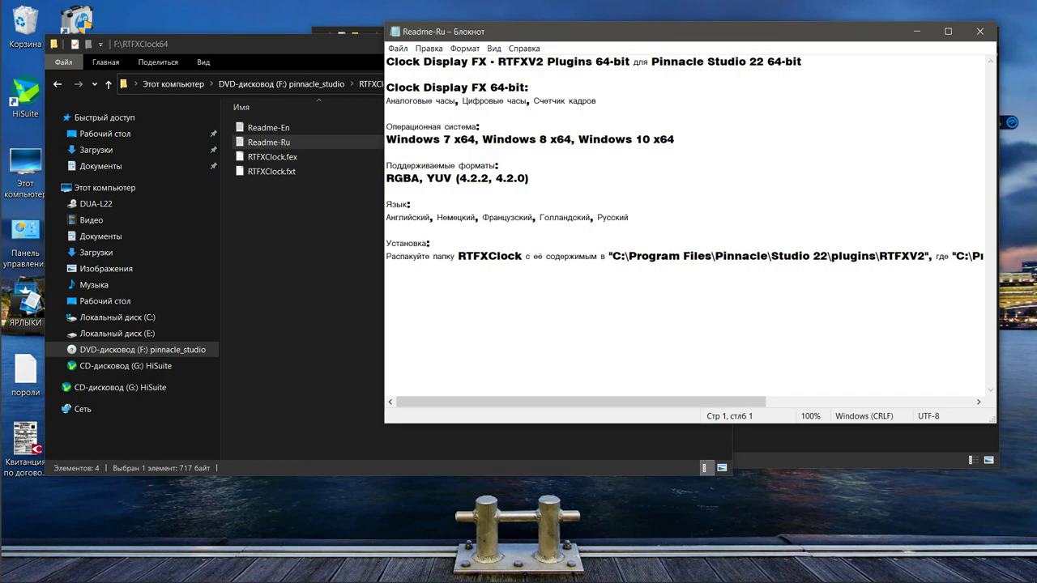
left_click_drag(657, 32, 272, 64)
left_click(829, 283)
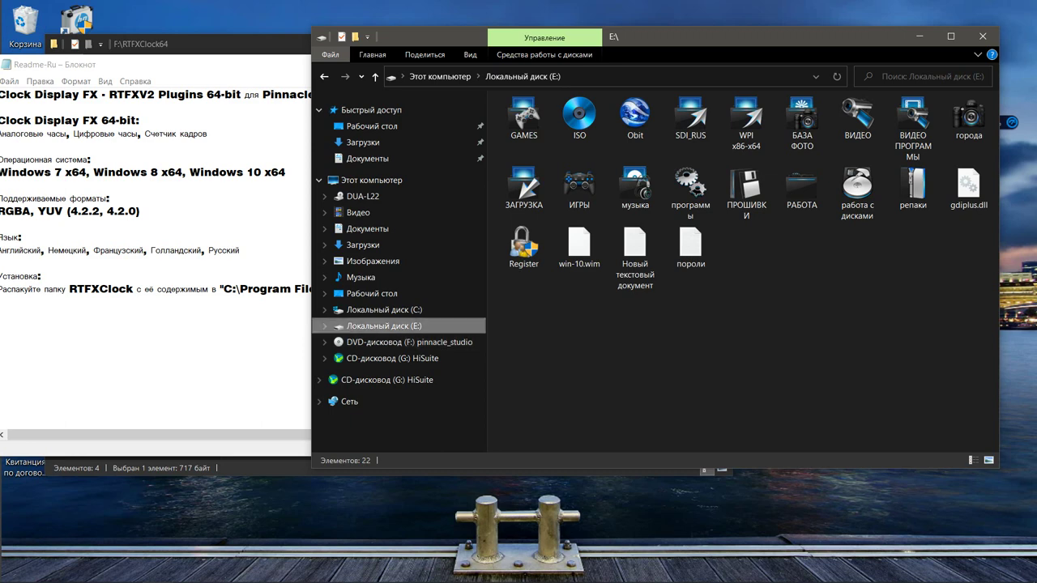
Go to C:\Program Files\Pinnacle\Studio 22 in the second file window
left_click(384, 310)
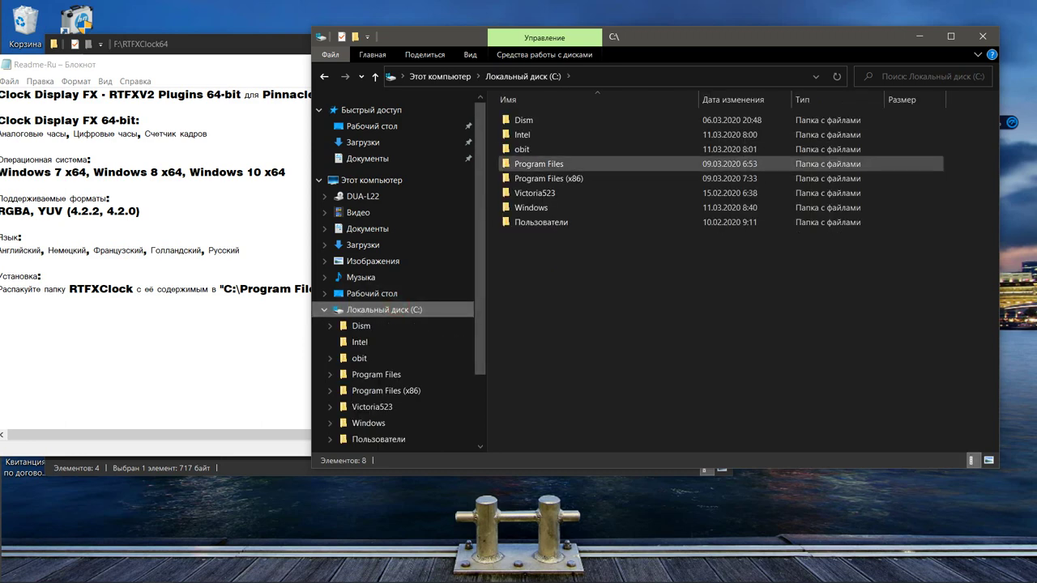
double_click(559, 165)
scroll(535, 342, "down", 3)
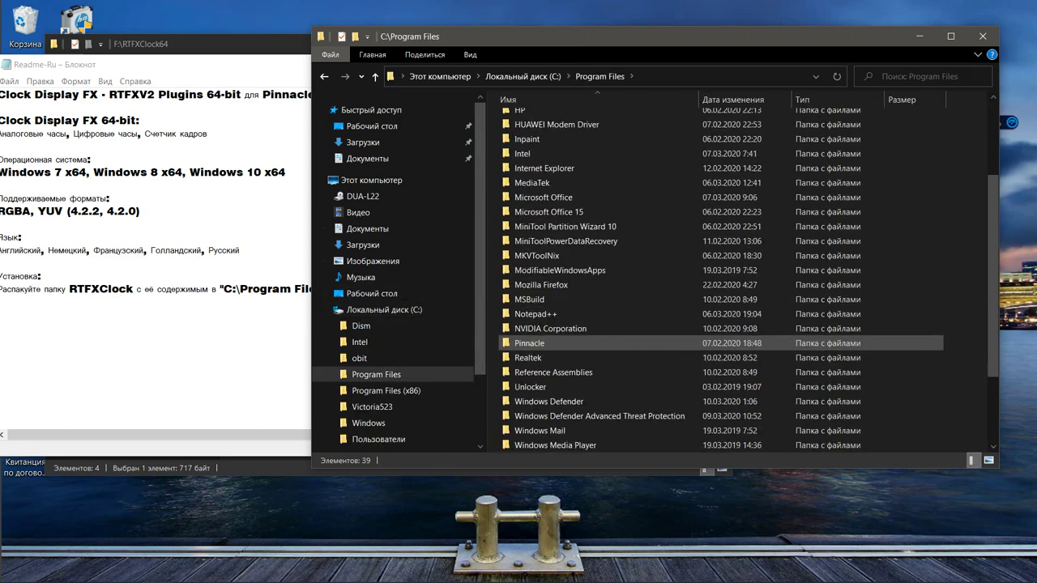
double_click(640, 341)
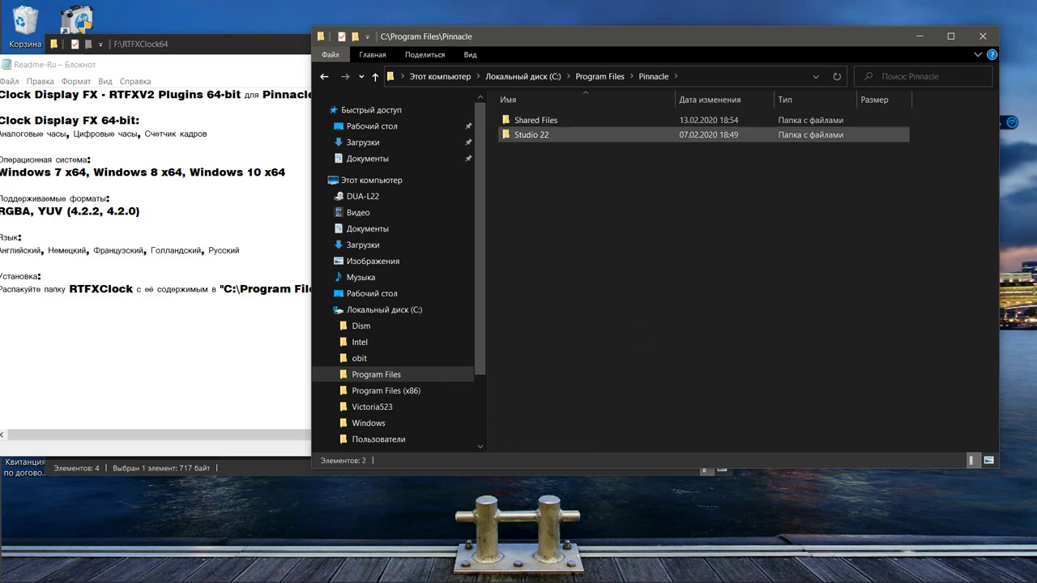
double_click(580, 138)
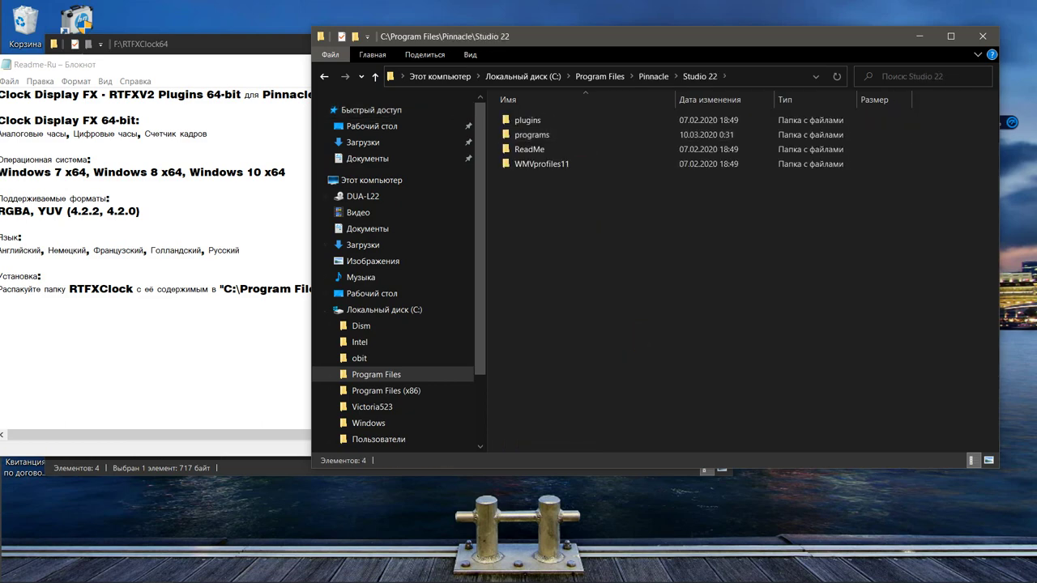
Move the readme to show its full installation path, open the plugins folder and locate its RTFXV2 folder
left_click_drag(188, 65, 252, 308)
left_click(515, 119)
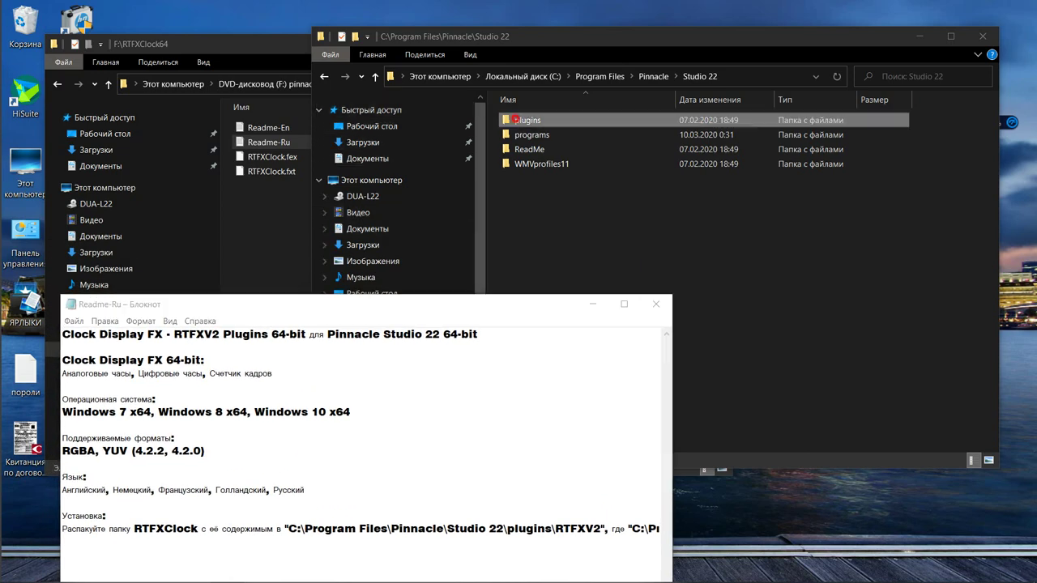
double_click(516, 119)
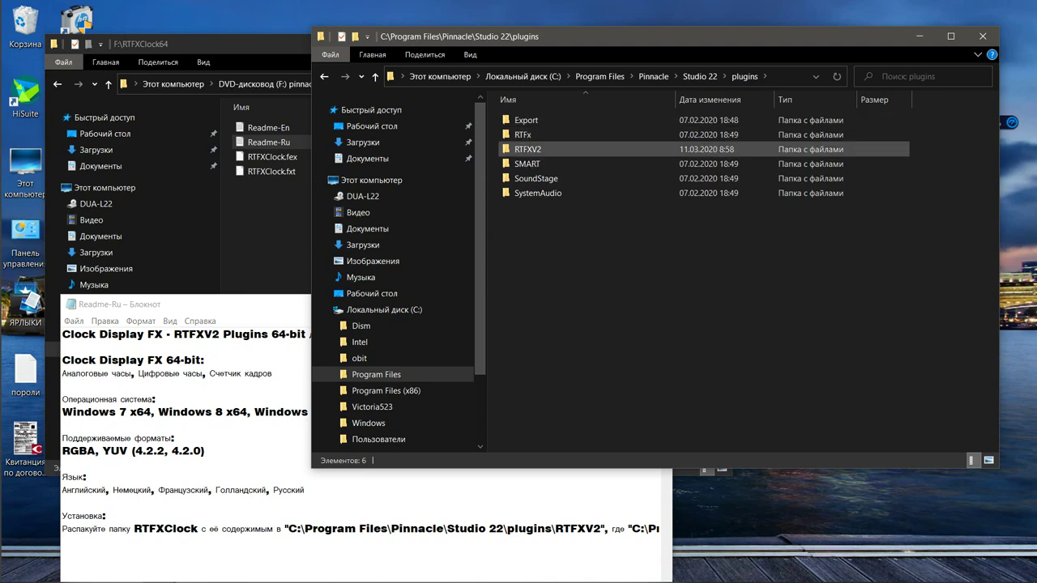
left_click(527, 149)
Arrange the RTFXClock64 and plugins windows side by side and select the RTFXClock.fex and RTFXClock.fxt files
left_click_drag(266, 189, 265, 162)
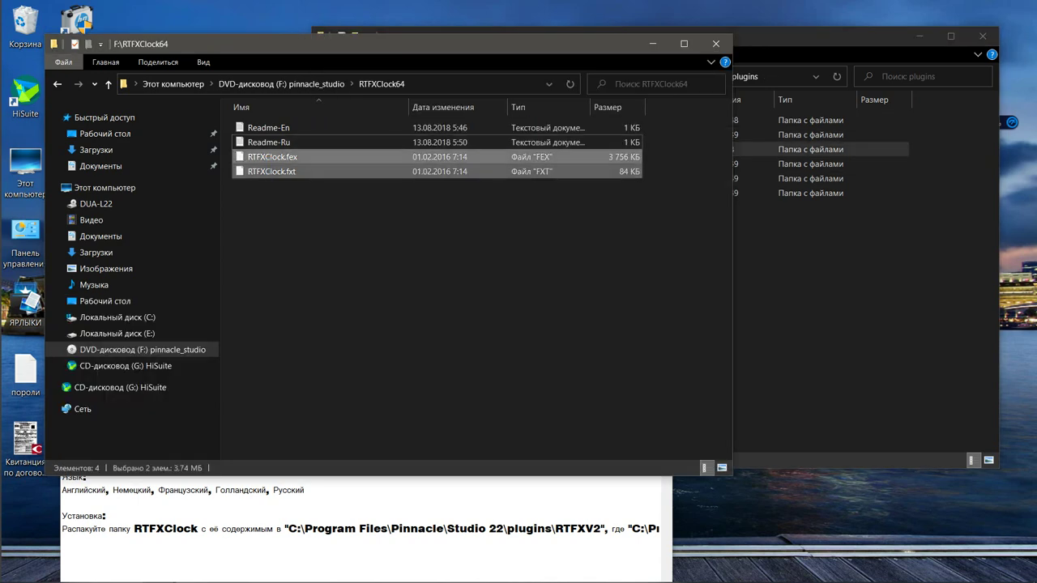
left_click(786, 241)
left_click(271, 171)
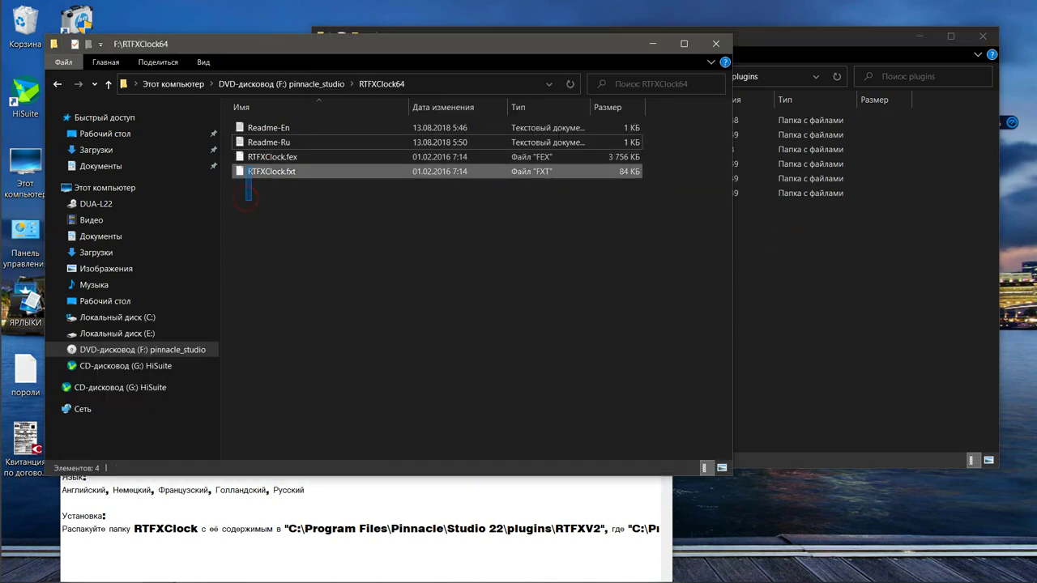
left_click_drag(257, 158, 416, 199)
left_click_drag(427, 46, 310, 53)
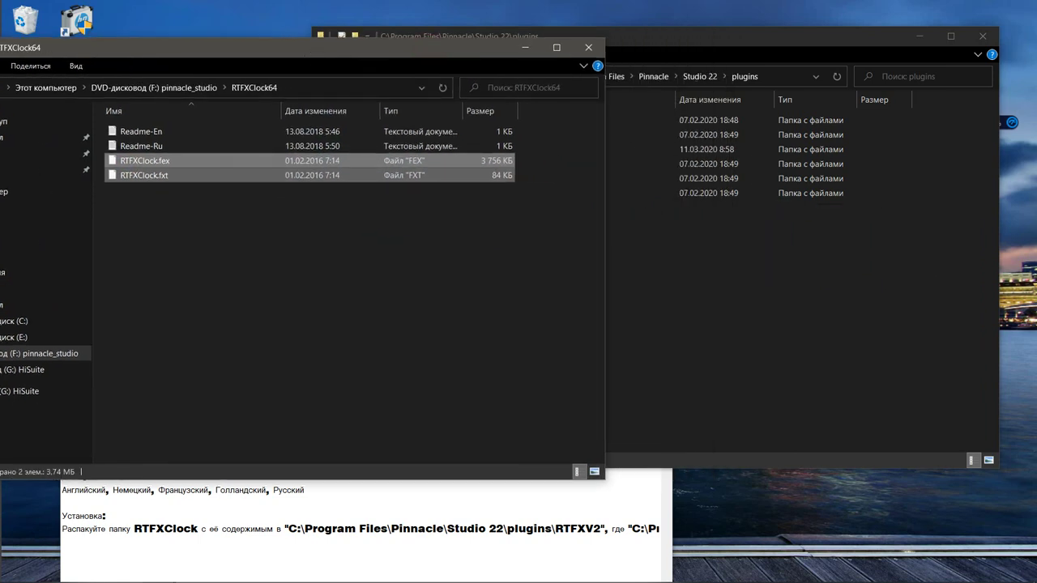
left_click_drag(567, 36, 932, 56)
left_click(176, 177)
left_click(178, 161, "ctrl")
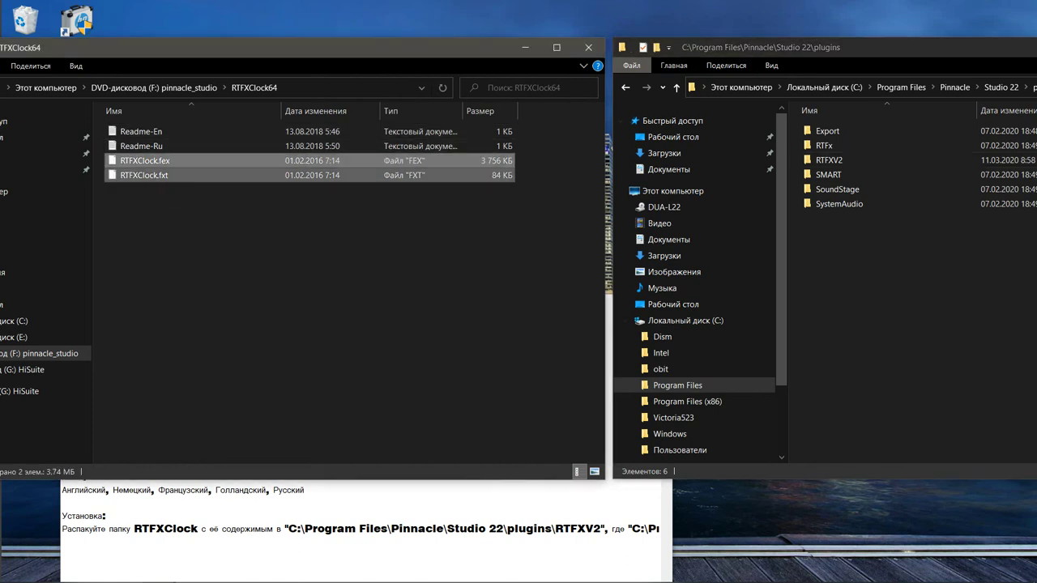
Copy the two selected RTFXClock files into the RTFXV2 folder, replacing the existing files with administrator permission
left_click_drag(182, 156, 915, 161)
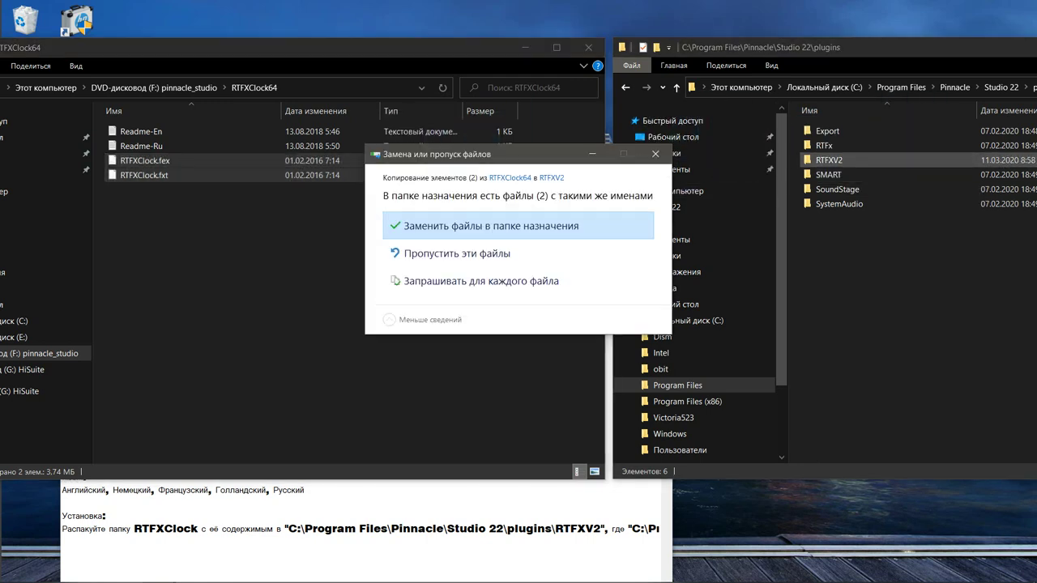
left_click(578, 229)
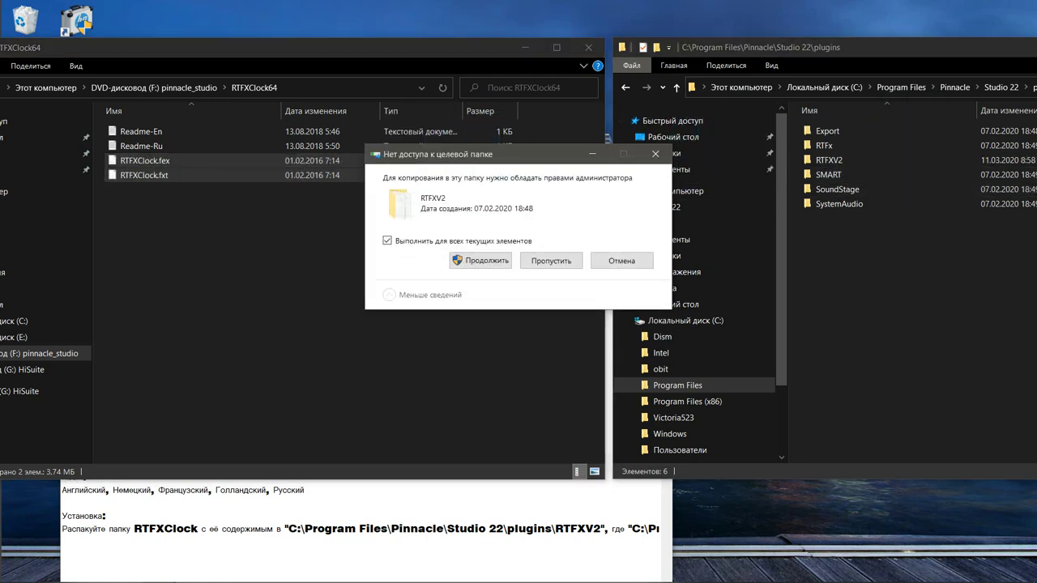
left_click(489, 260)
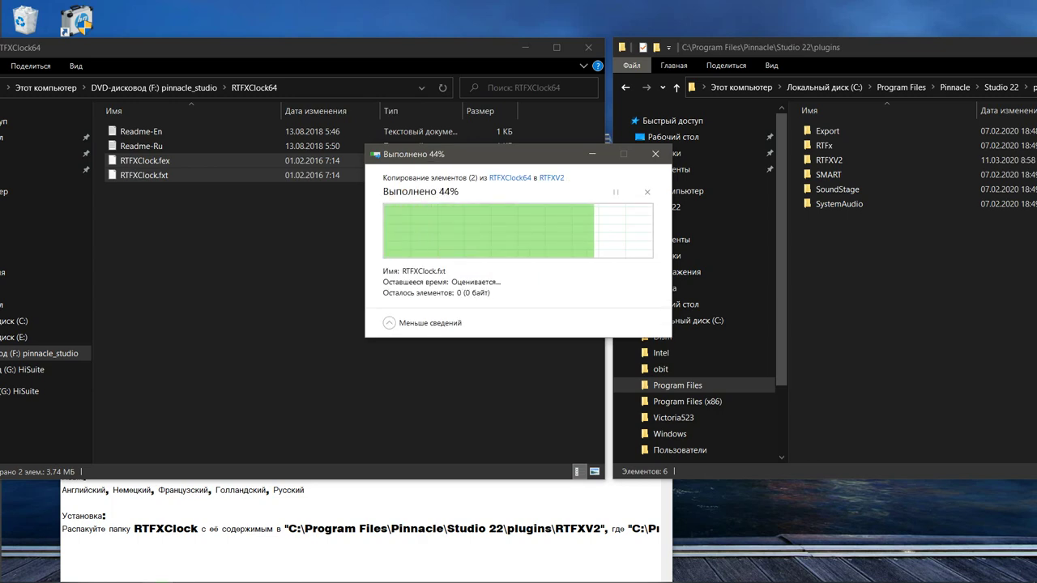
Close the RTFXClock64 and plugins windows and move the readme to the middle of the desktop
left_click(588, 47)
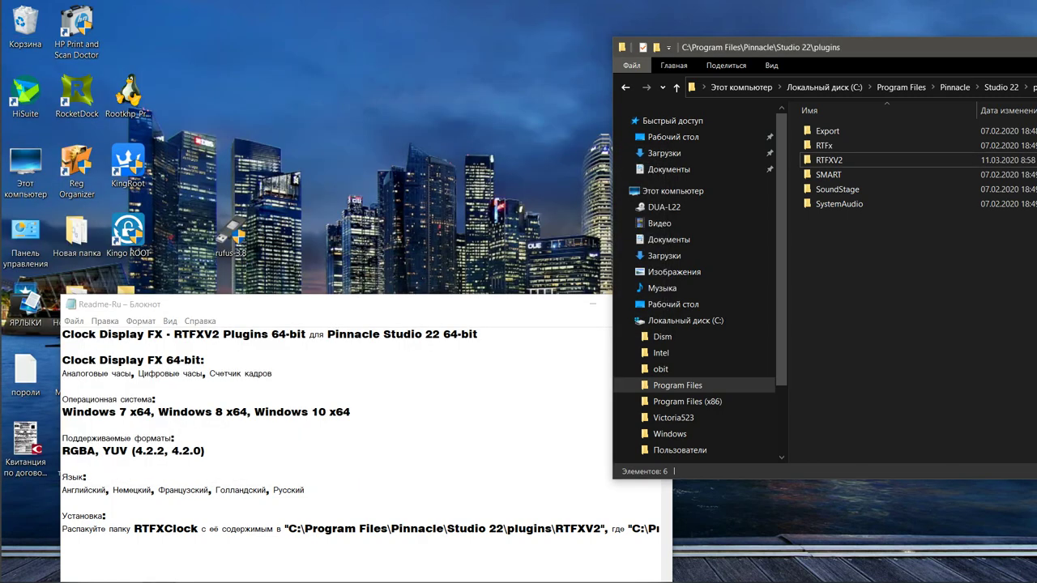
left_click_drag(892, 47, 407, 46)
left_click(799, 45)
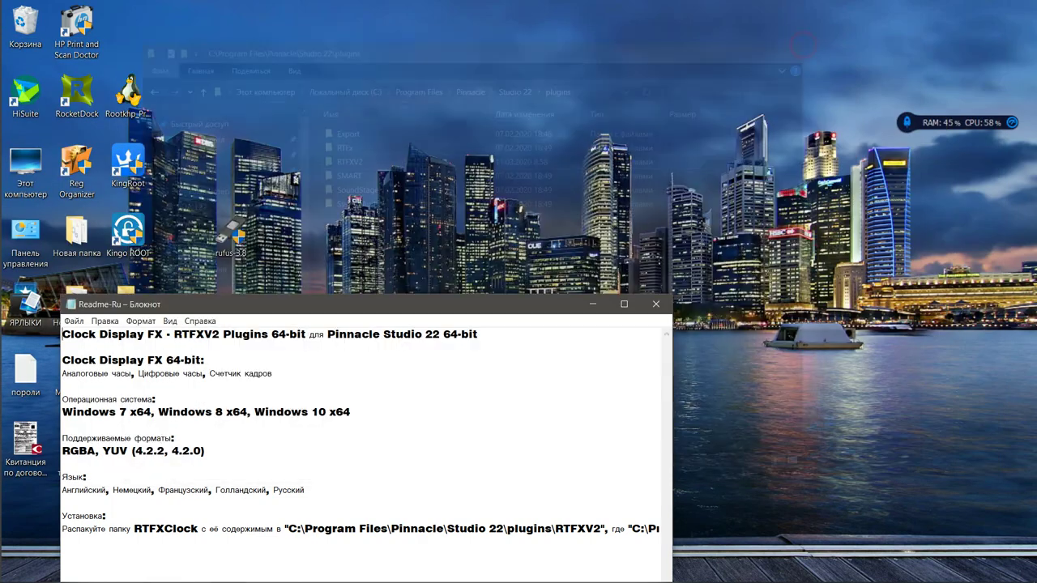
left_click_drag(243, 304, 318, 141)
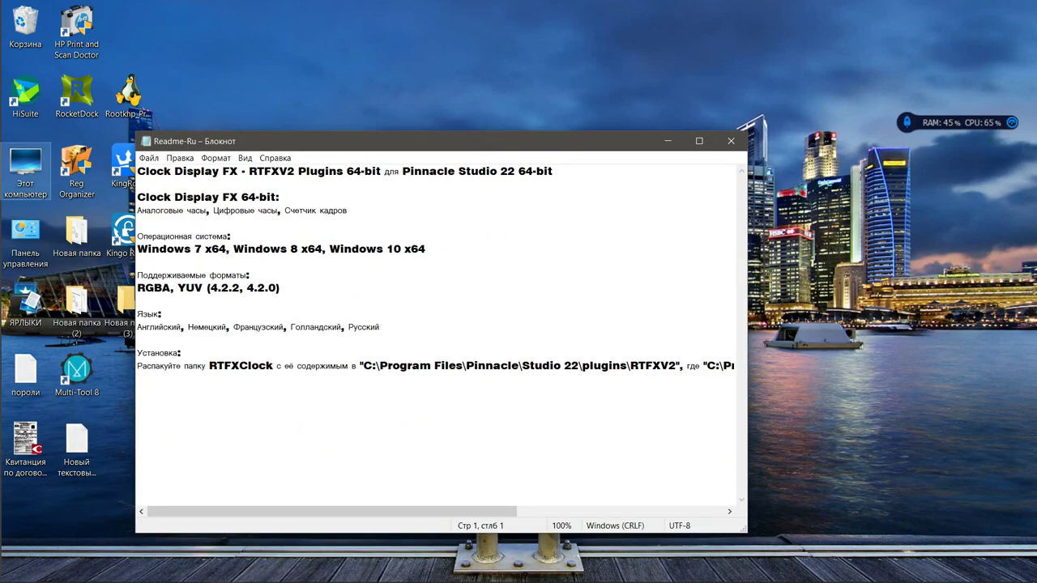
Reopen the pinnacle_studio disc to examine the Studio 22 Blu-Ray plugin fix, and close the disc window and the readme
double_click(26, 169)
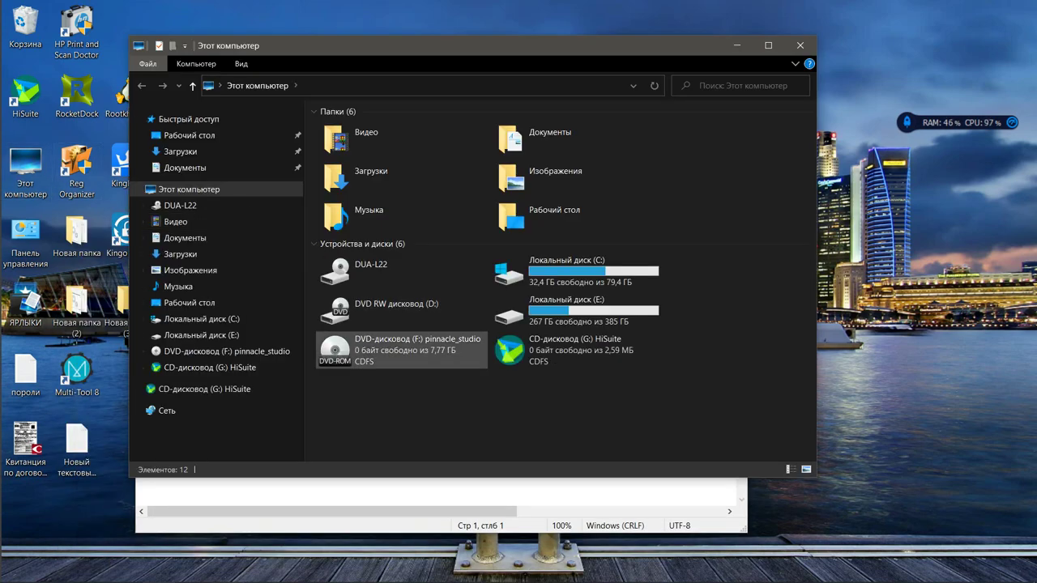
double_click(405, 351)
scroll(406, 352, "down", 1)
scroll(405, 352, "down", 1)
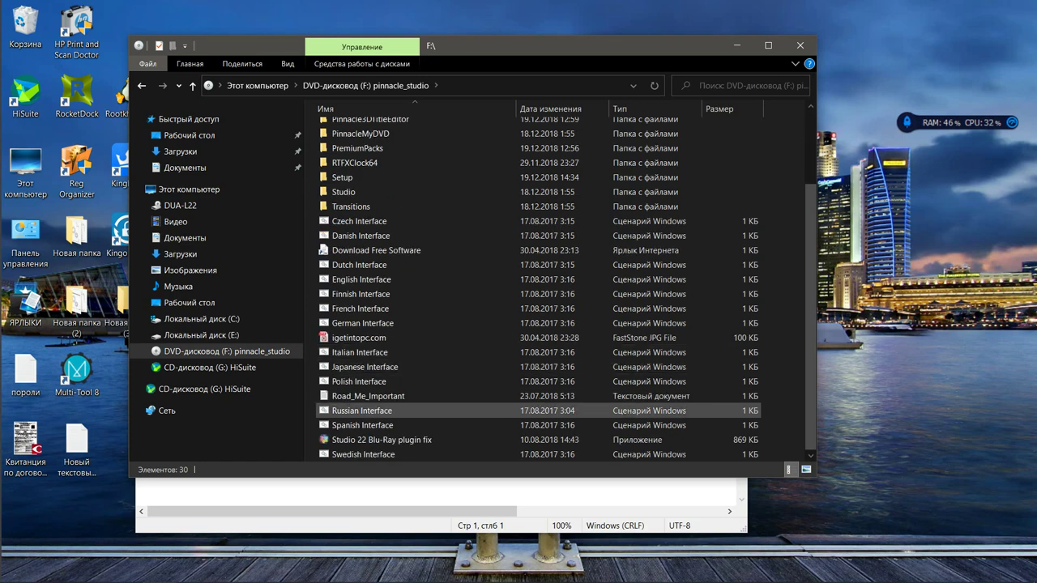
left_click(381, 440)
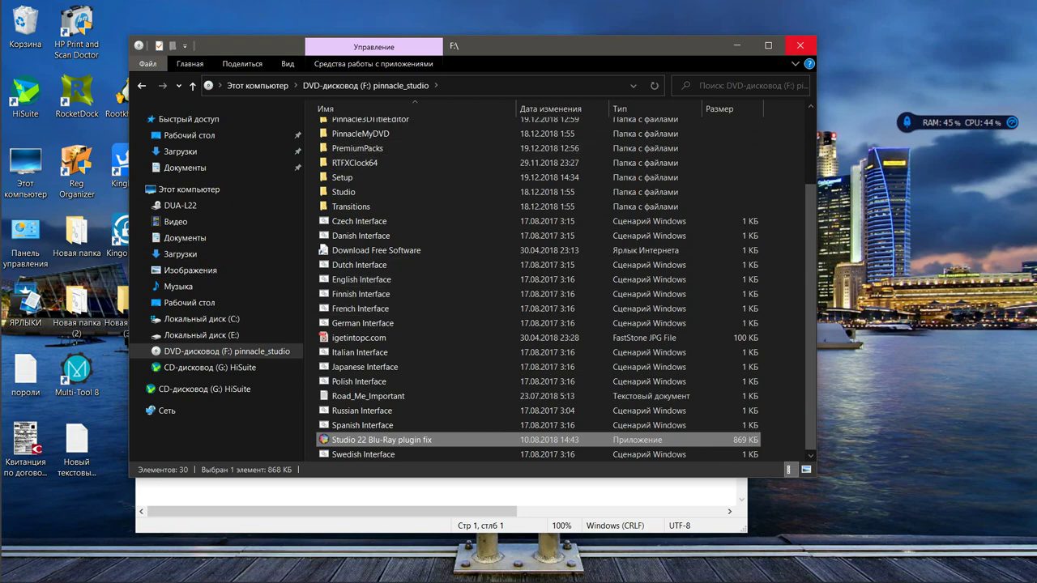
left_click(800, 46)
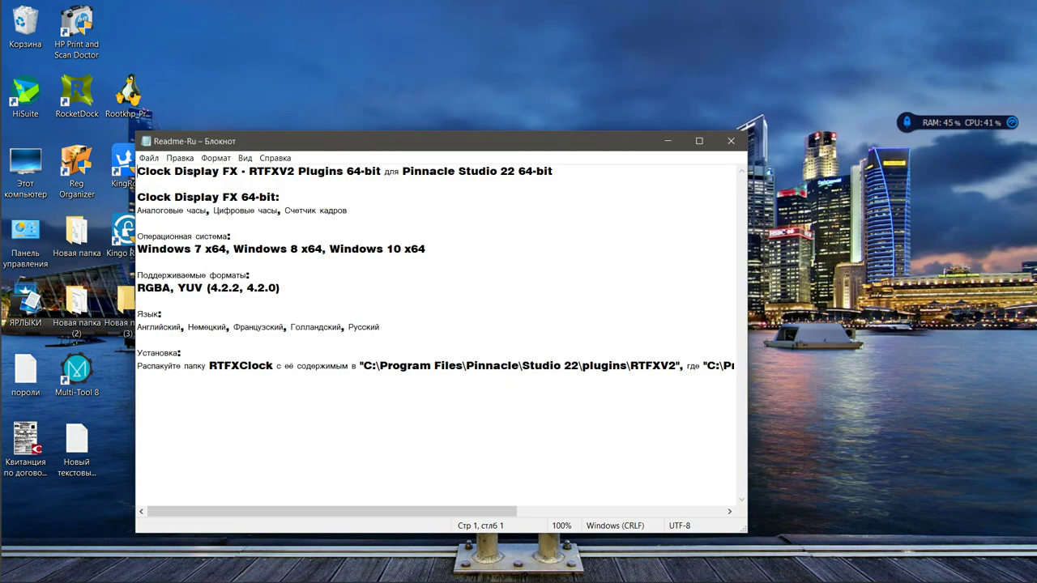
left_click(731, 141)
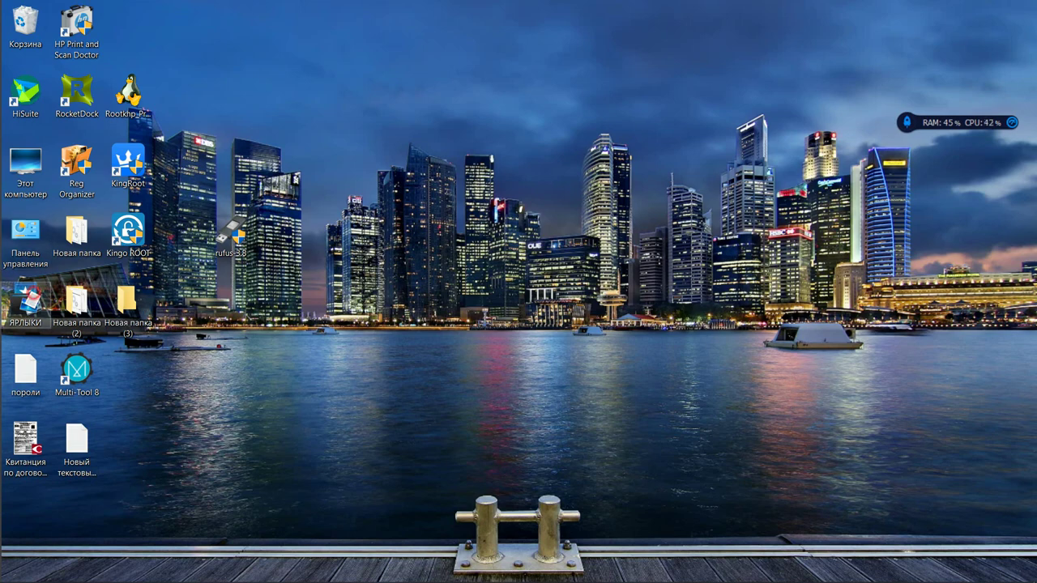
Launch Pinnacle Studio 22 as administrator from the ЯРЛЫКИ desktop folder
double_click(25, 304)
scroll(557, 284, "down", 3)
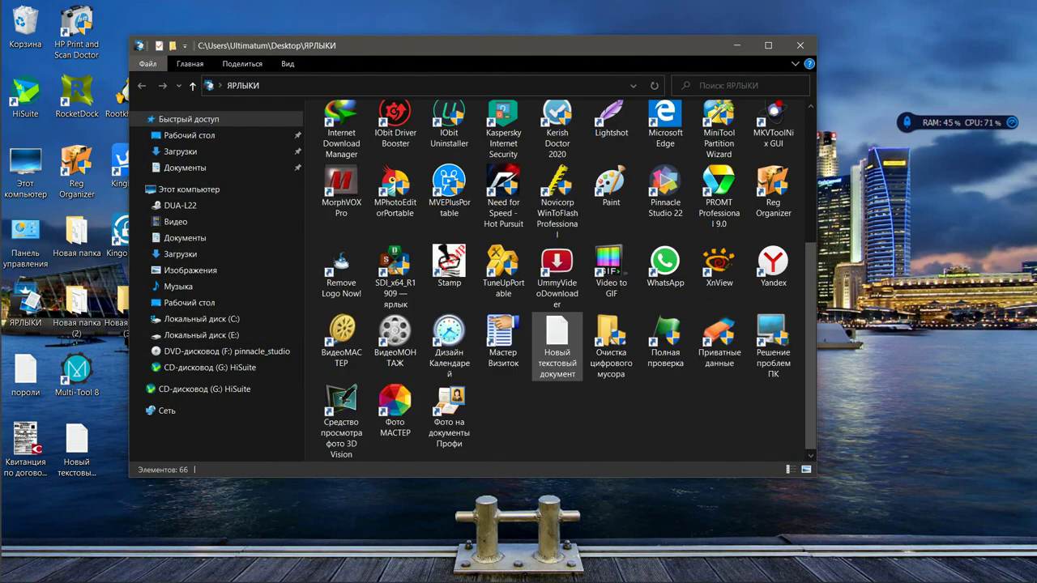
scroll(557, 284, "up", 3)
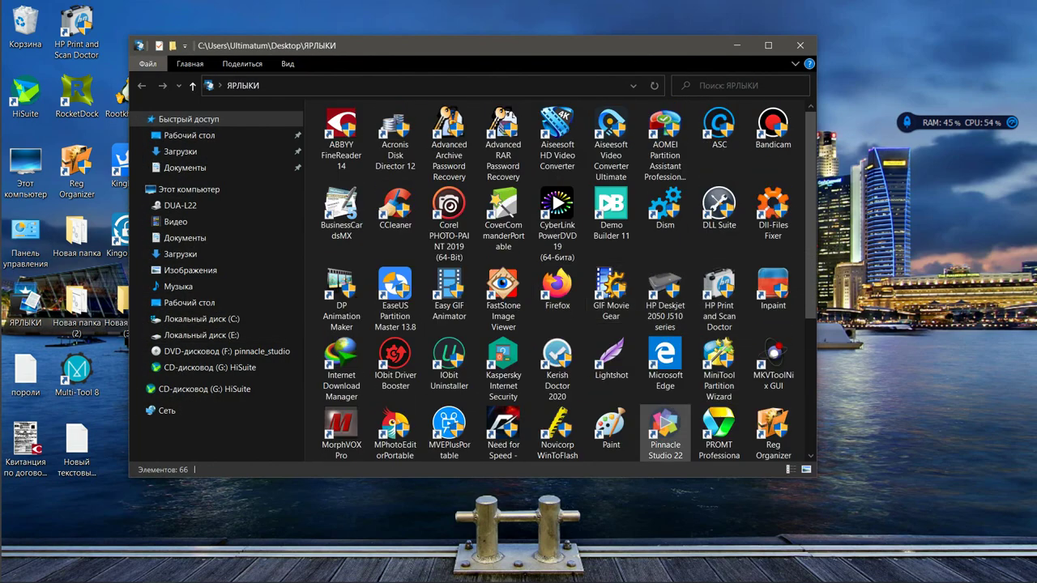
left_click(665, 429)
right_click(665, 422)
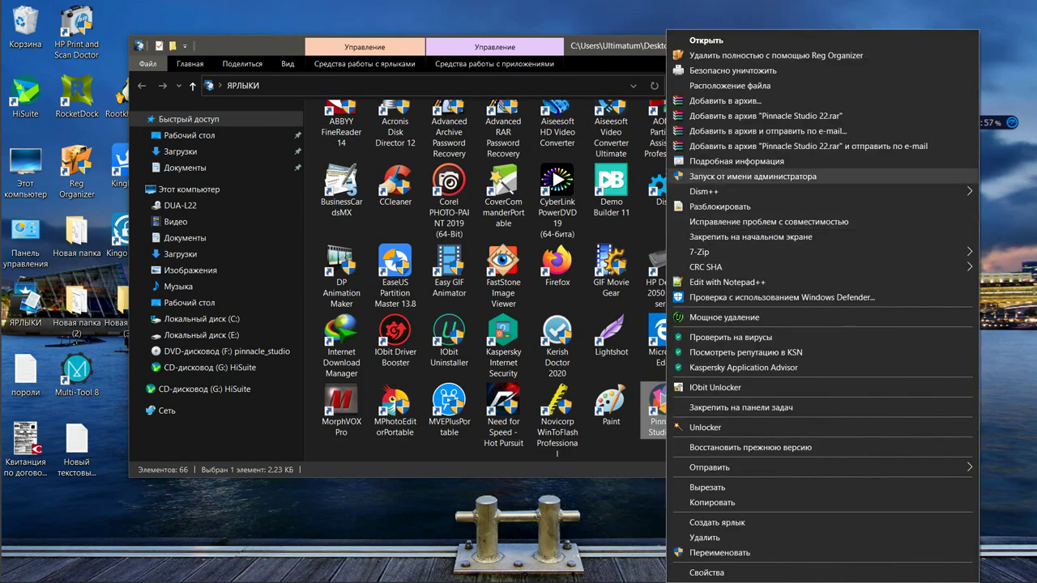
left_click(729, 176)
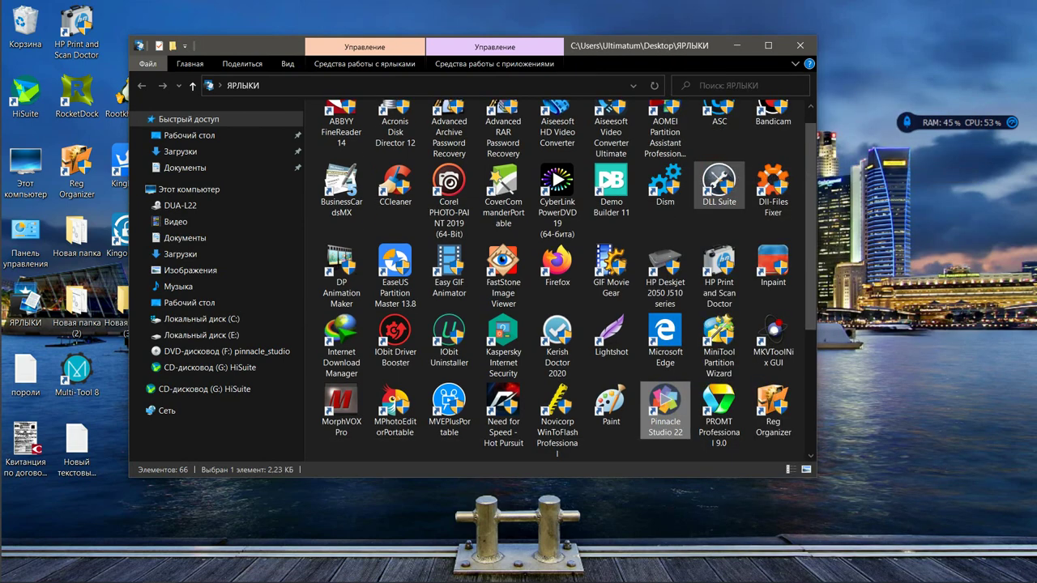
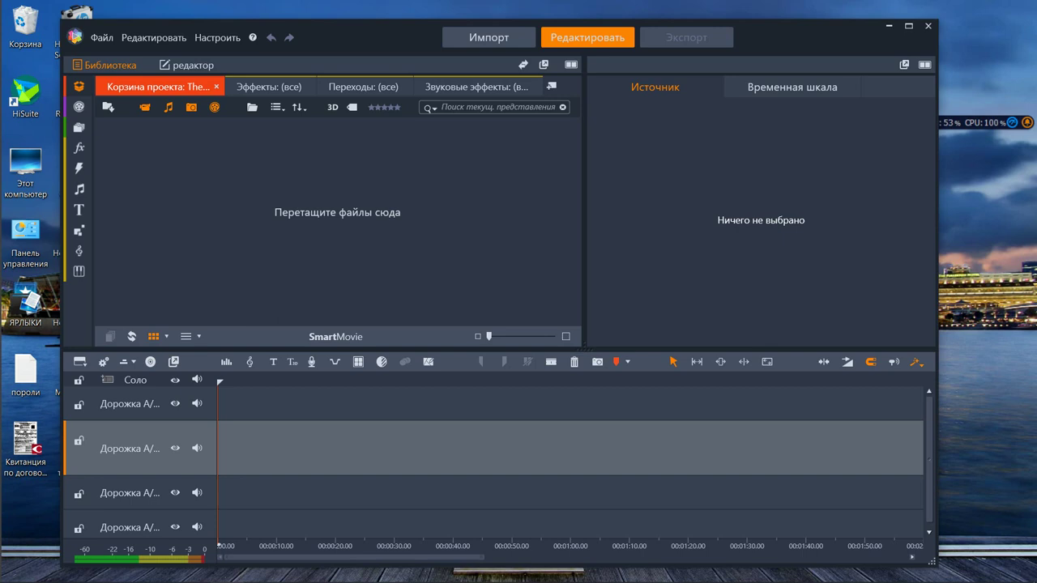
Open all effects in the library and look through the favourites, Эффекты окраски and Цвет groups
left_click(79, 128)
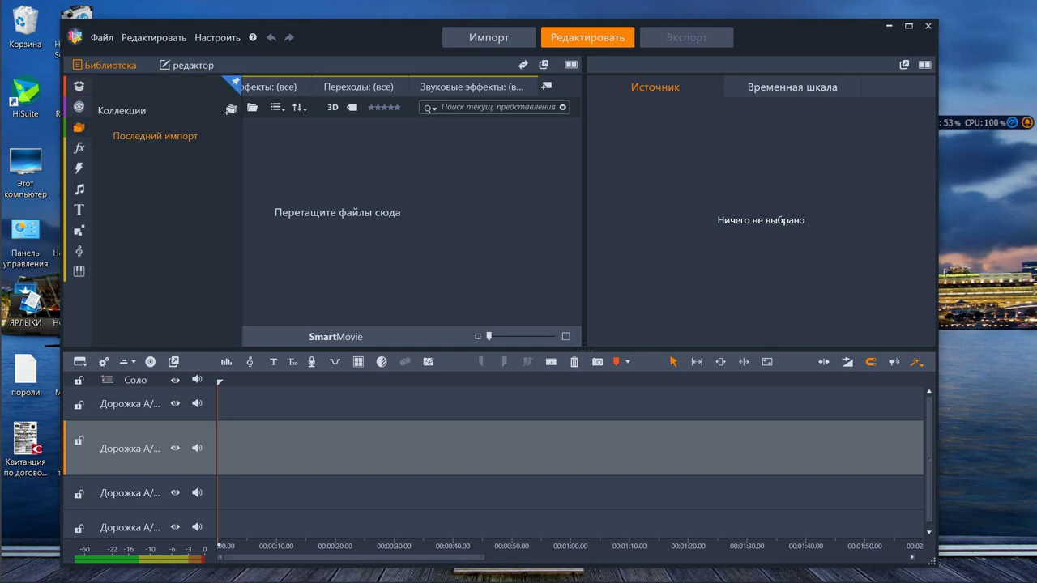
left_click(79, 148)
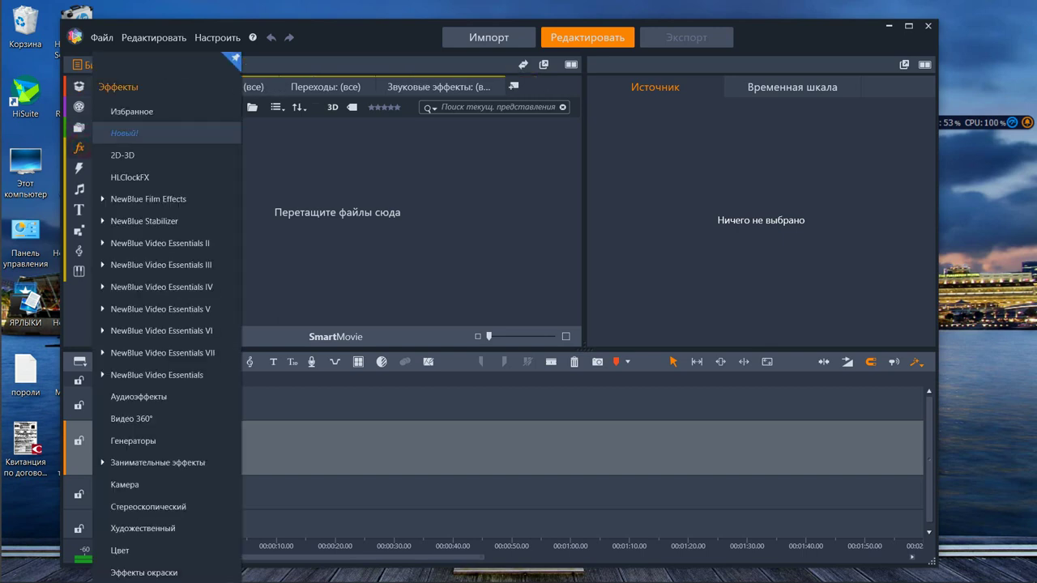
left_click(120, 87)
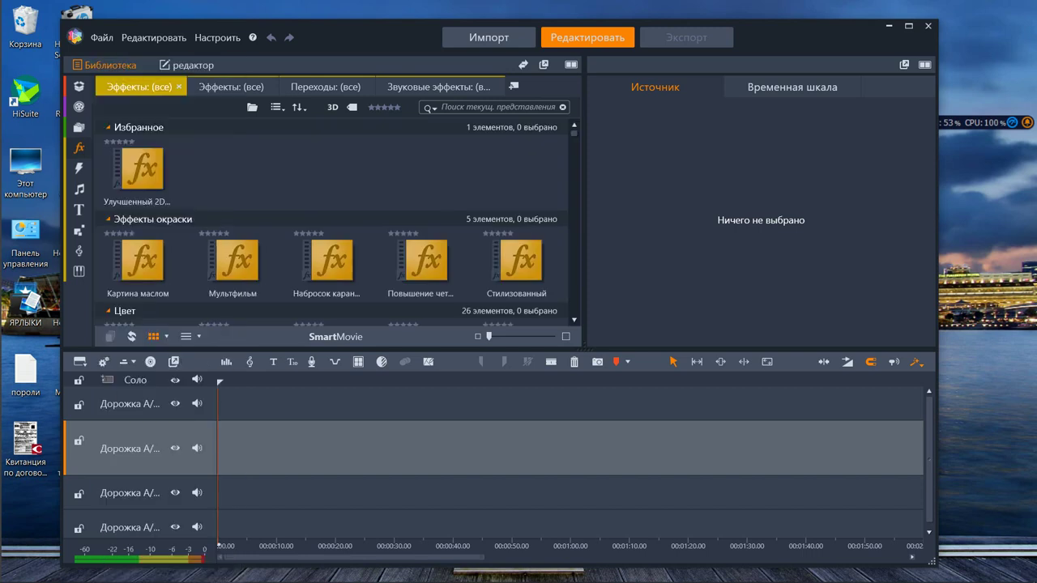
scroll(332, 259, "down", 3)
scroll(332, 259, "up", 3)
scroll(405, 259, "down", 2)
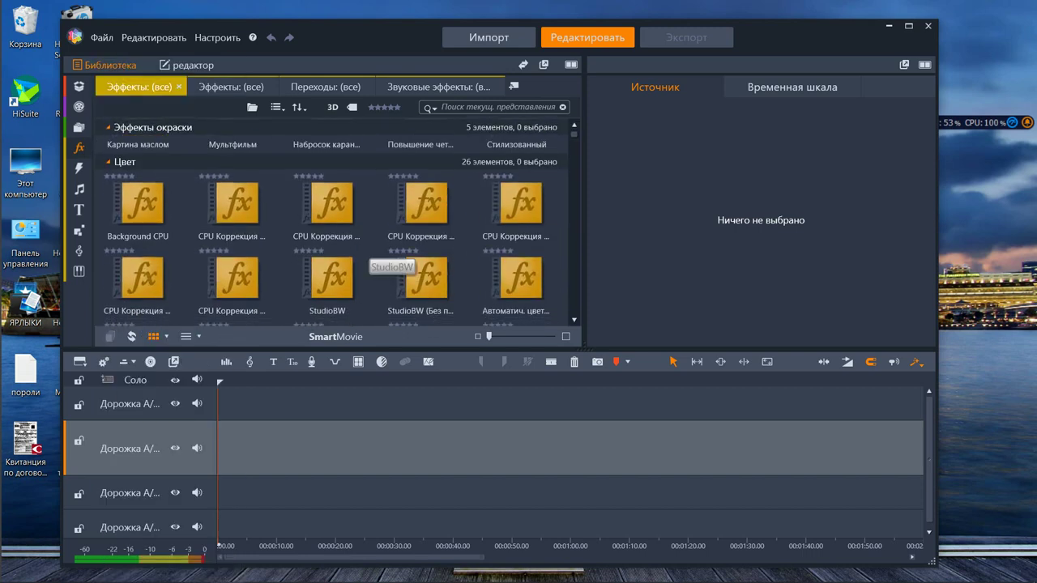
scroll(340, 284, "down", 3)
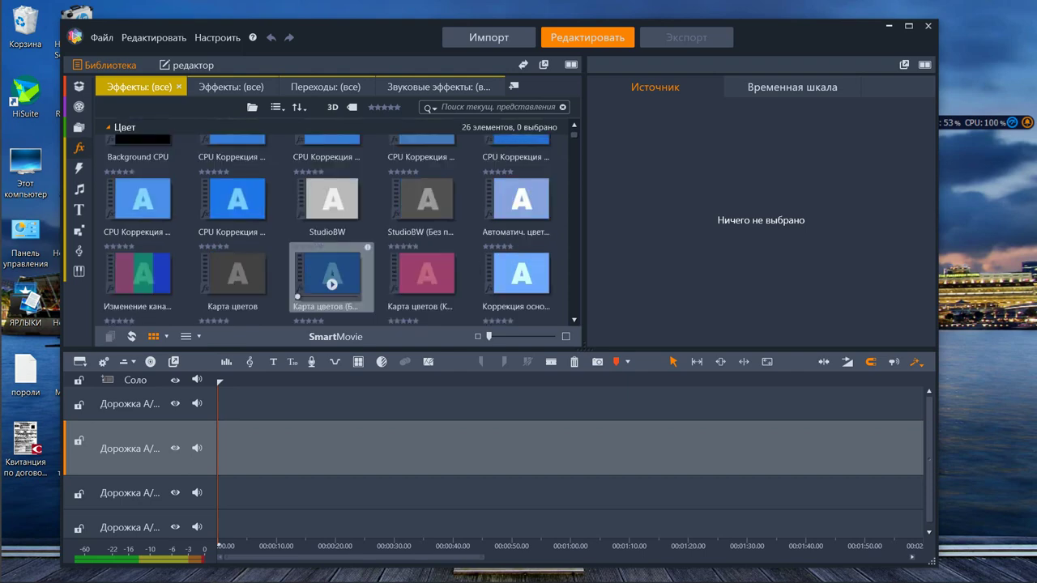
scroll(340, 284, "up", 2)
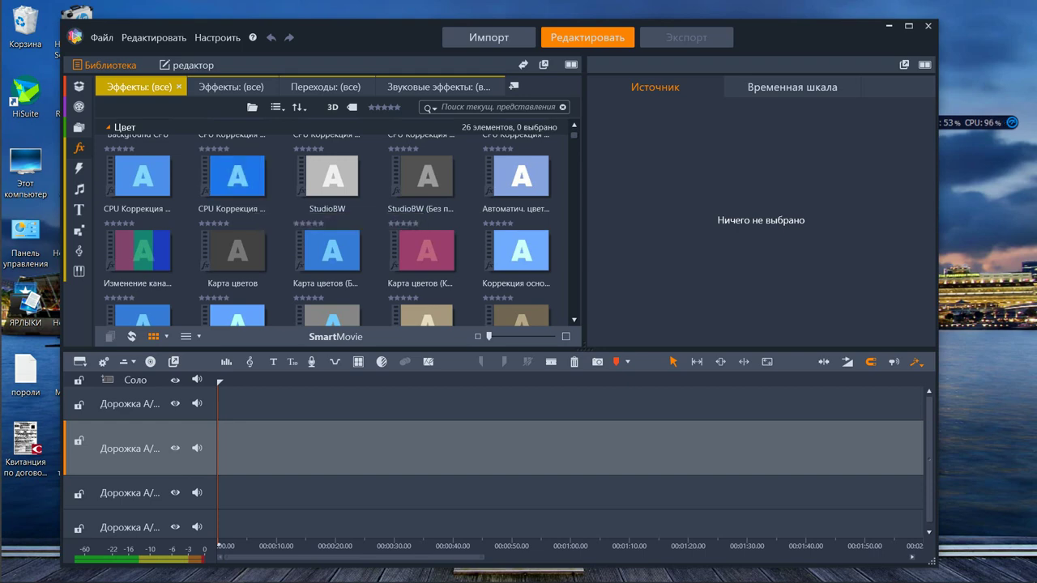
Open all transitions in the library, look through the Избранное, Художественный and Alpha Magic groups, and reposition the program window
left_click(78, 168)
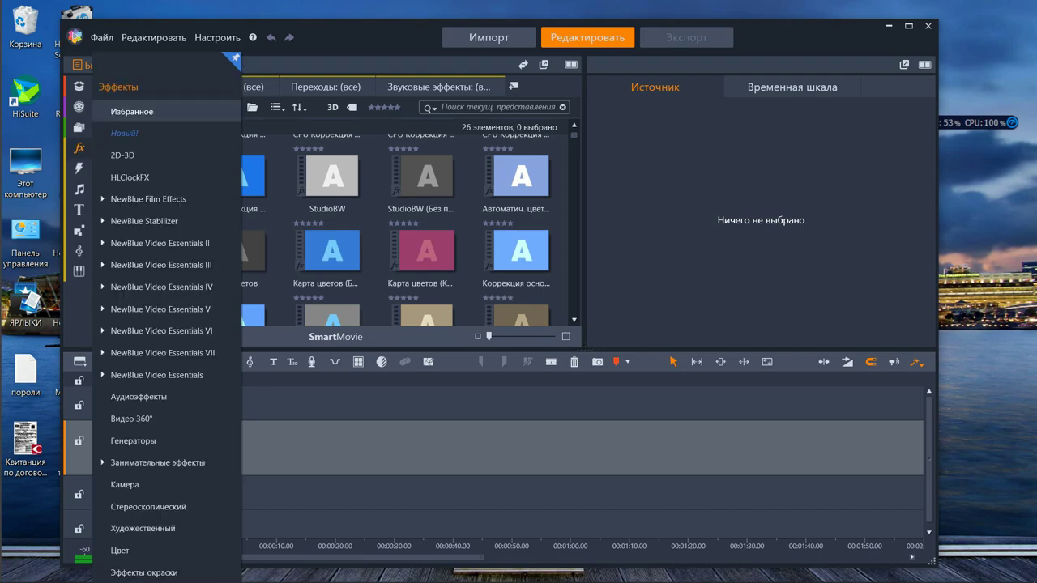
mouse_move(79, 209)
mouse_move(78, 167)
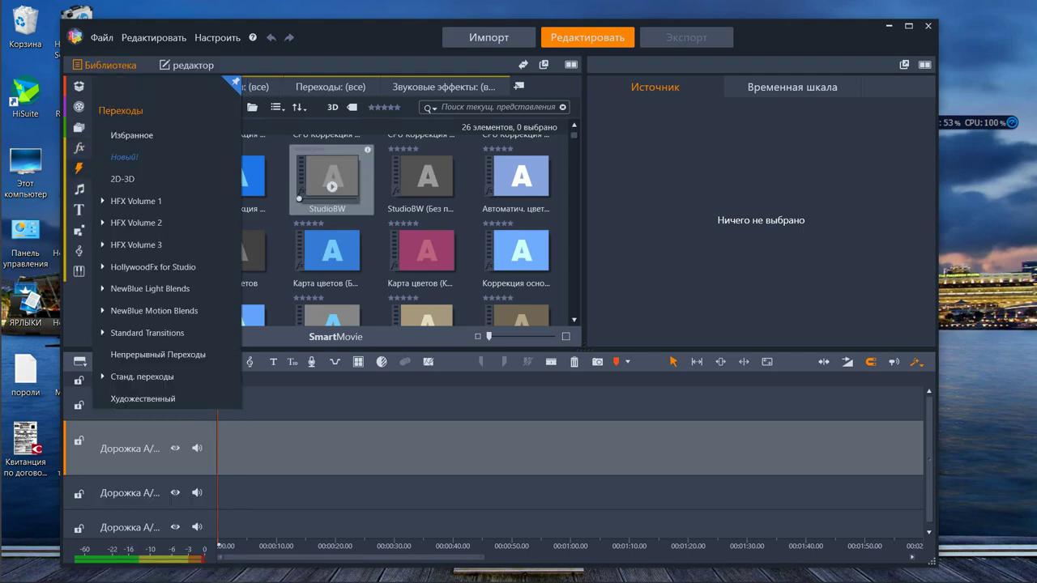
scroll(424, 235, "down", 2)
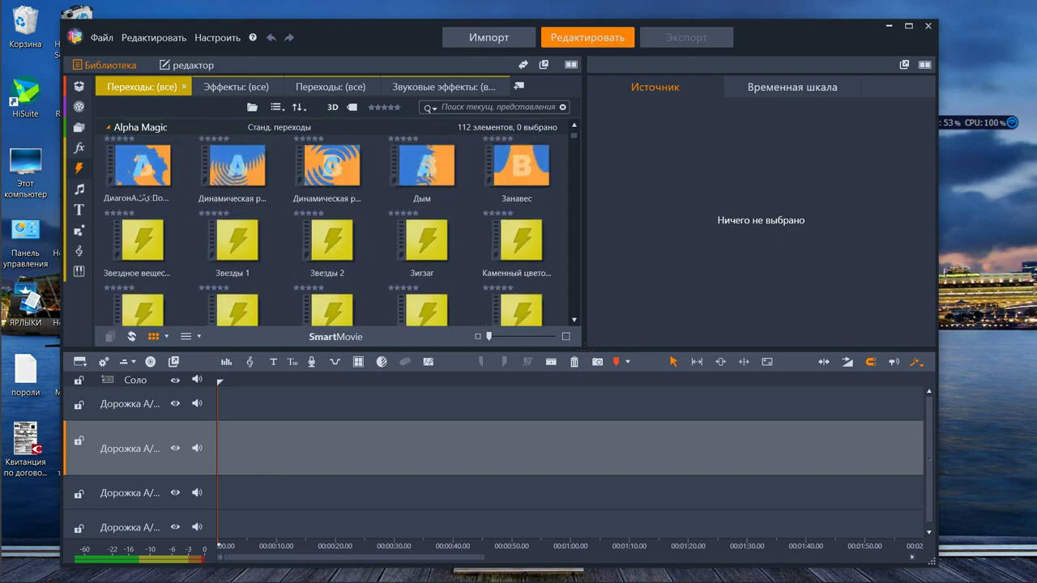
scroll(444, 244, "up", 4)
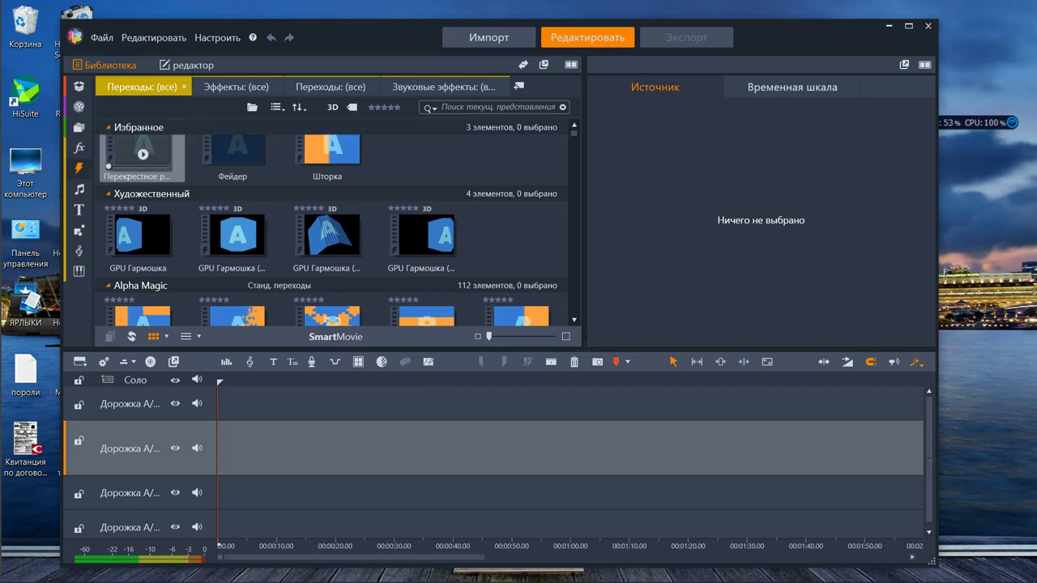
left_click_drag(311, 26, 334, 21)
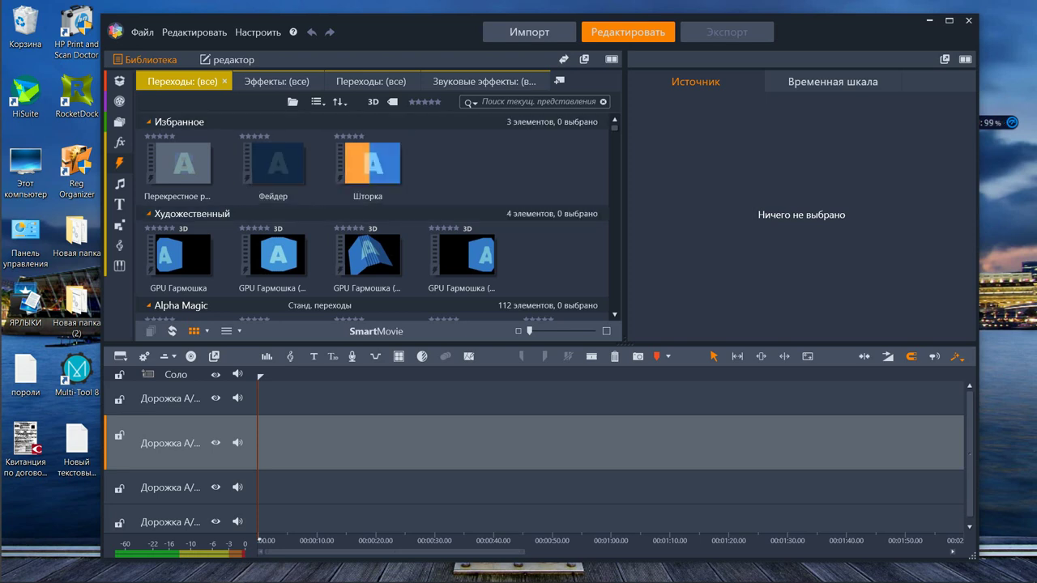
left_click_drag(798, 22, 755, 17)
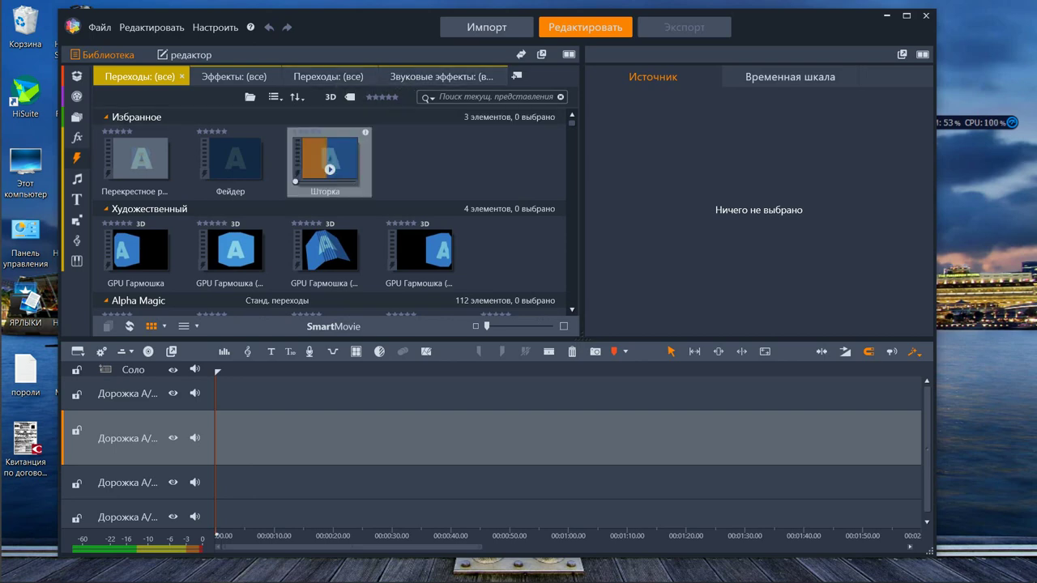
scroll(330, 162, "down", 3)
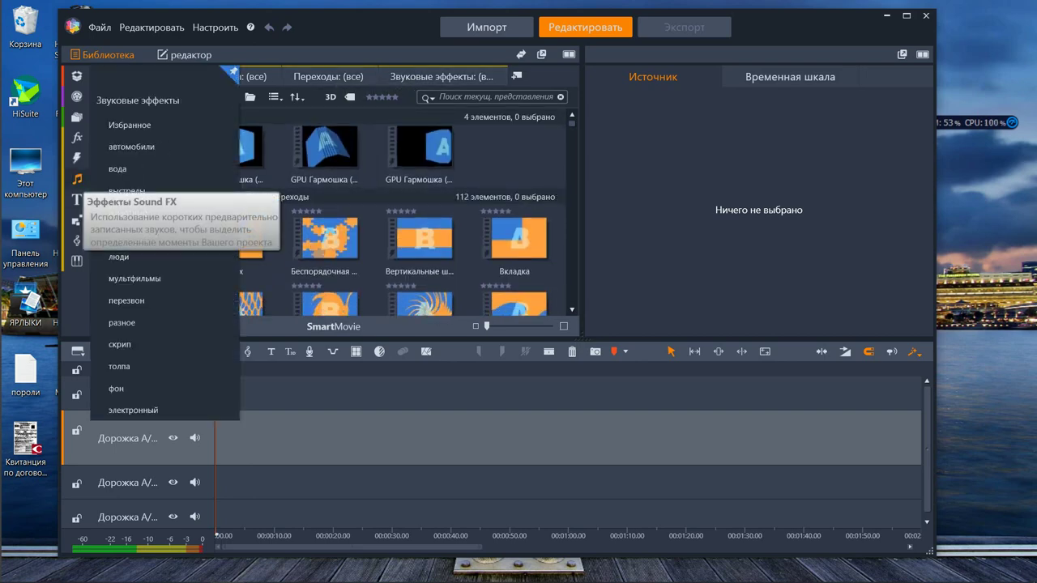
Open the sound effects and titles libraries, and view the 3DTitle and 3DObject title categories
left_click(77, 179)
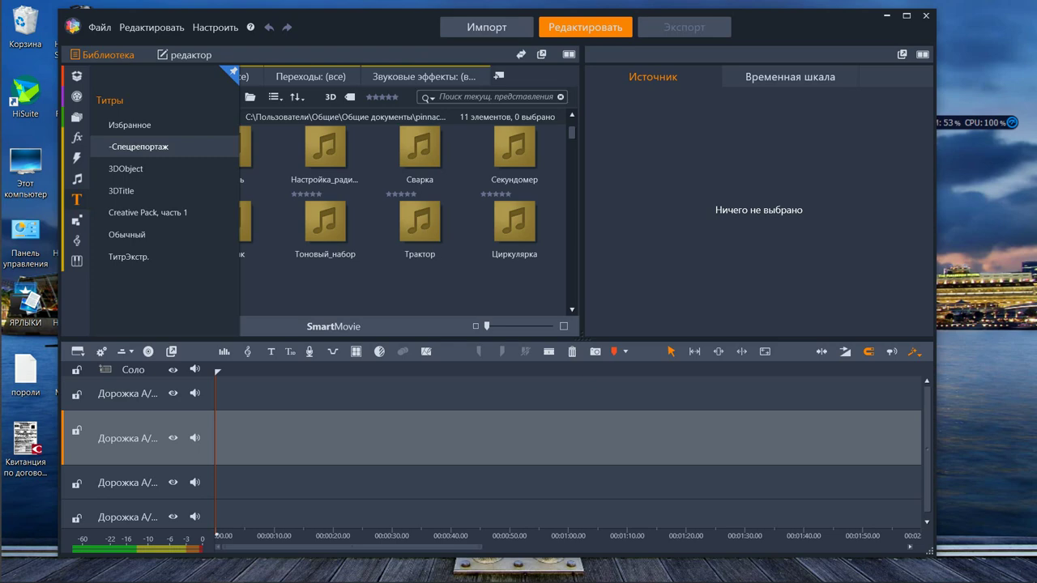
left_click(125, 191)
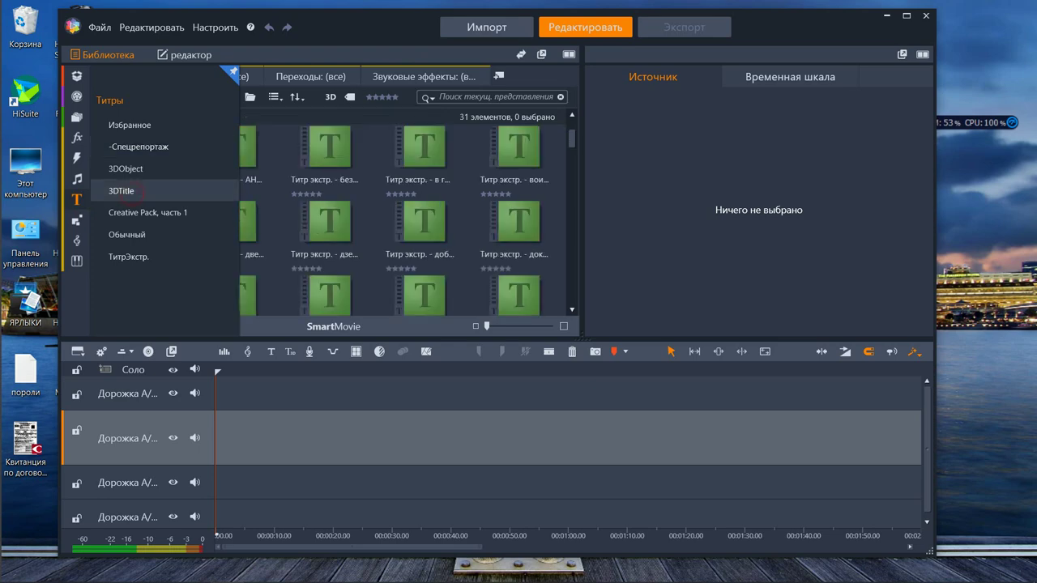
left_click(121, 191)
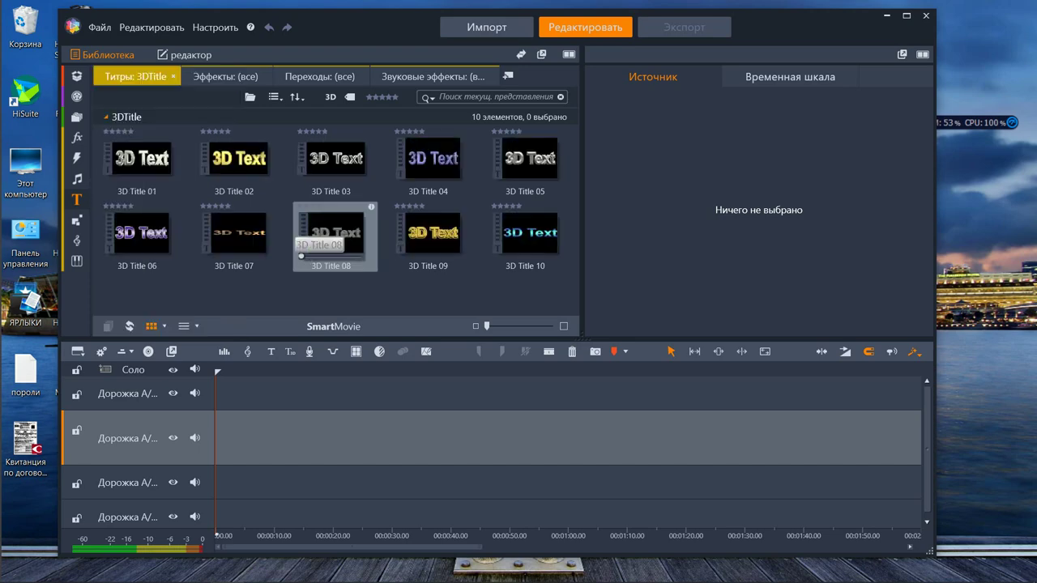
mouse_move(77, 199)
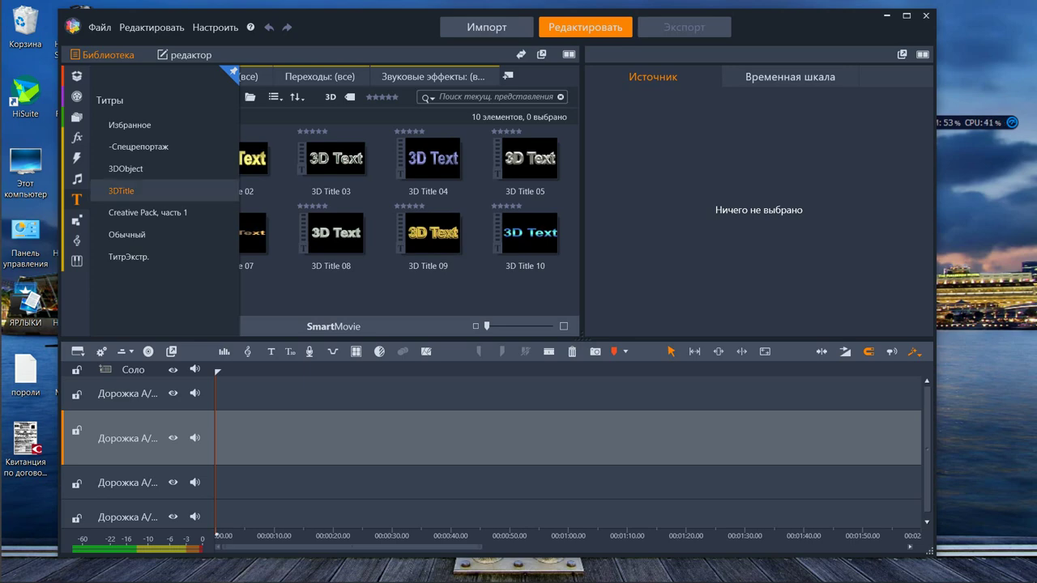
left_click(126, 169)
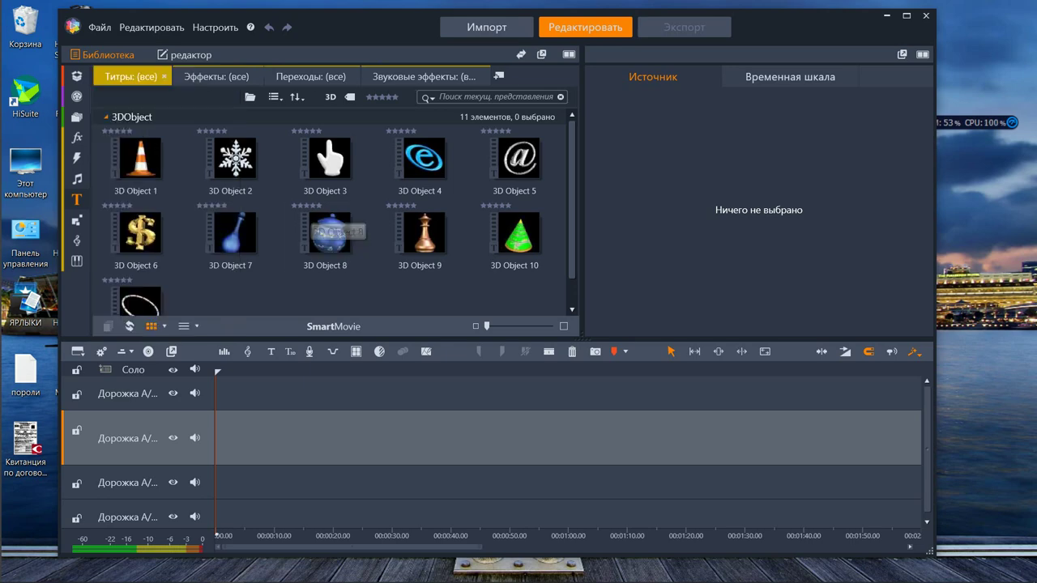
Look through the complete titles library, including the ТитрЭкстр., Обычный, Creative Pack, часть 1 and 3DObject groups
scroll(421, 258, "down", 10)
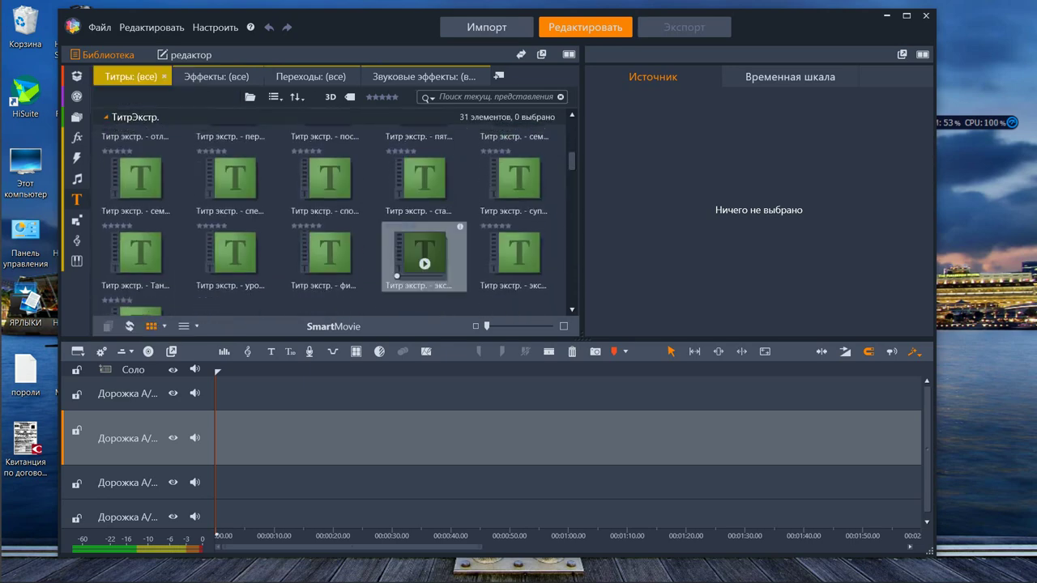
scroll(421, 257, "down", 10)
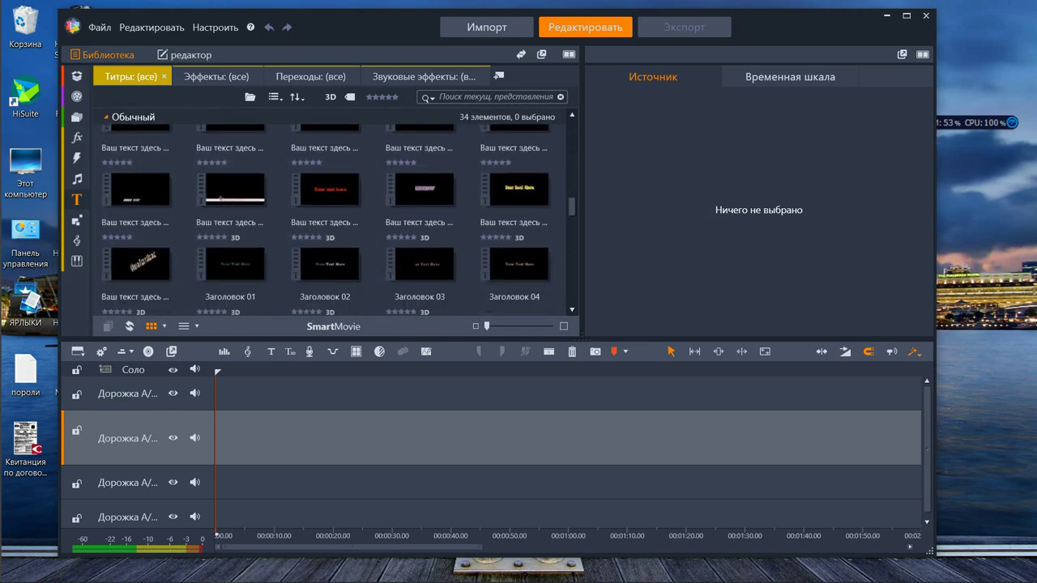
scroll(421, 258, "down", 10)
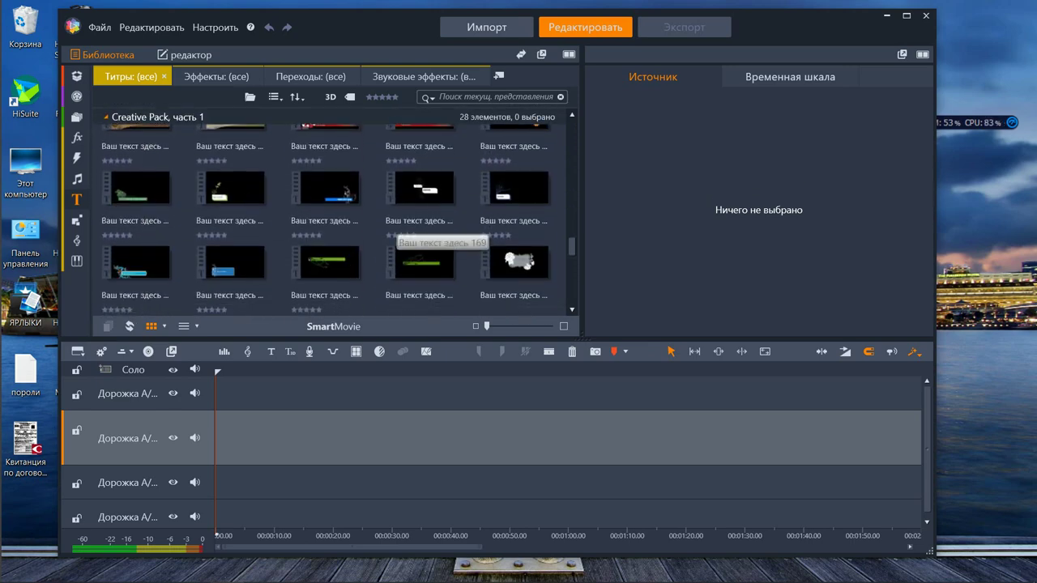
scroll(421, 258, "down", 10)
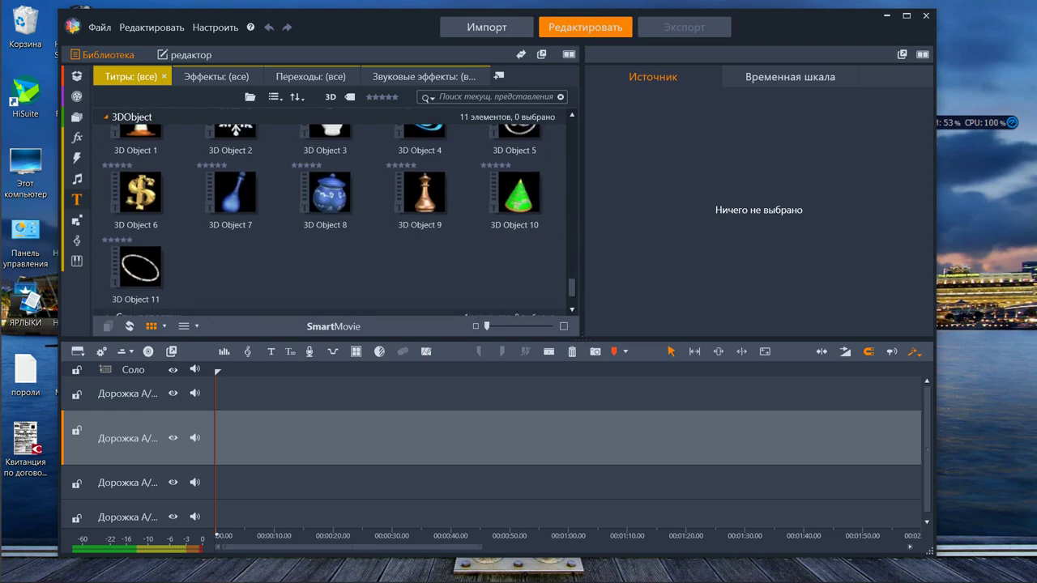
scroll(421, 235, "up", 8)
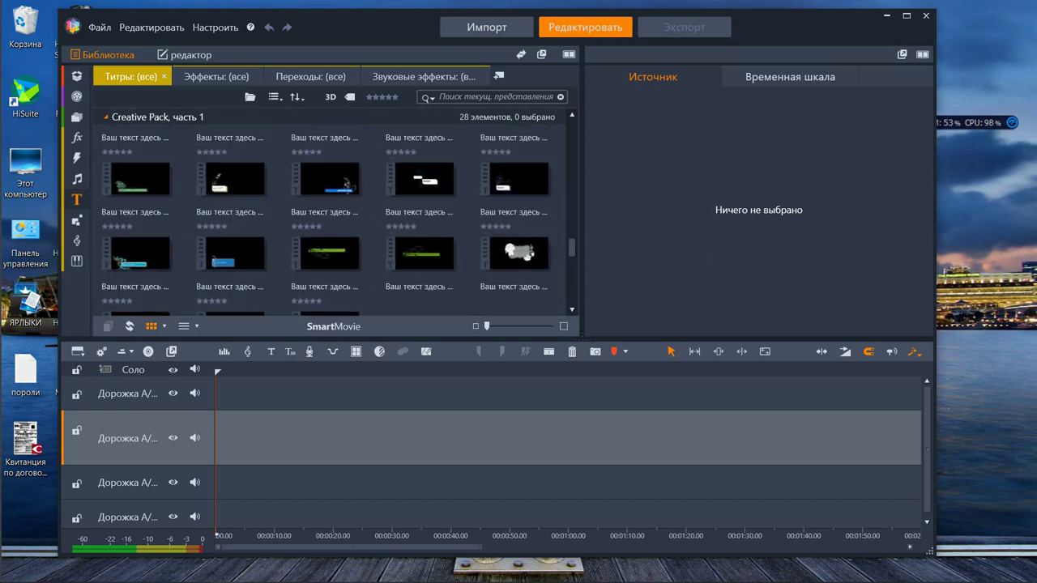
scroll(417, 219, "down", 1)
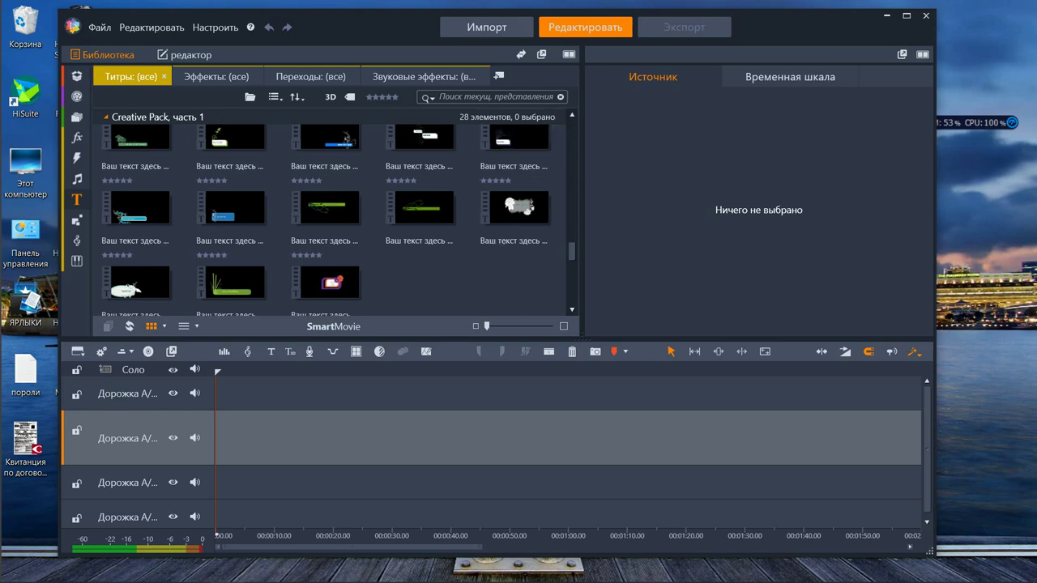
scroll(335, 215, "up", 4)
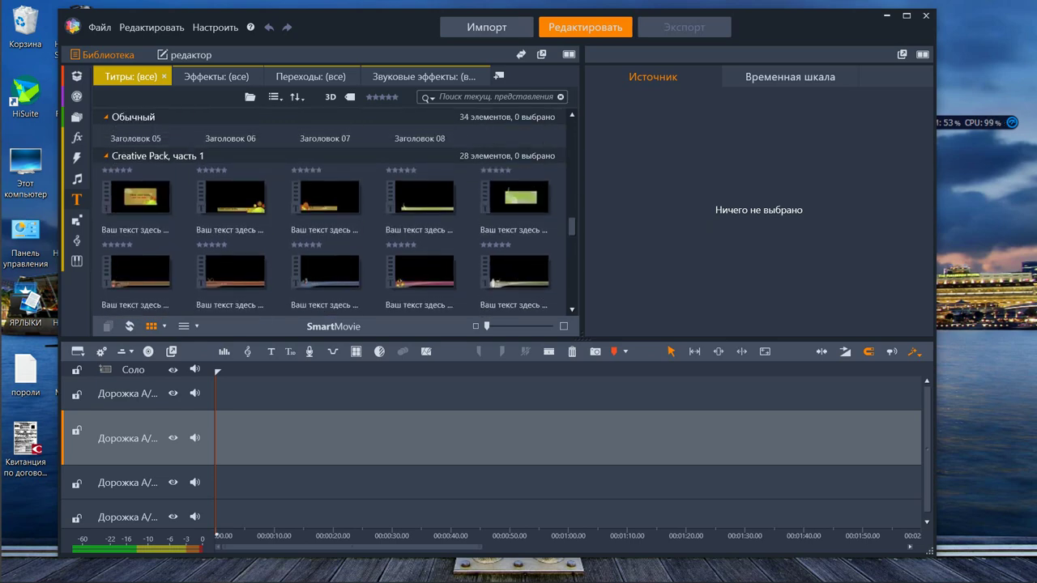
scroll(330, 216, "up", 3)
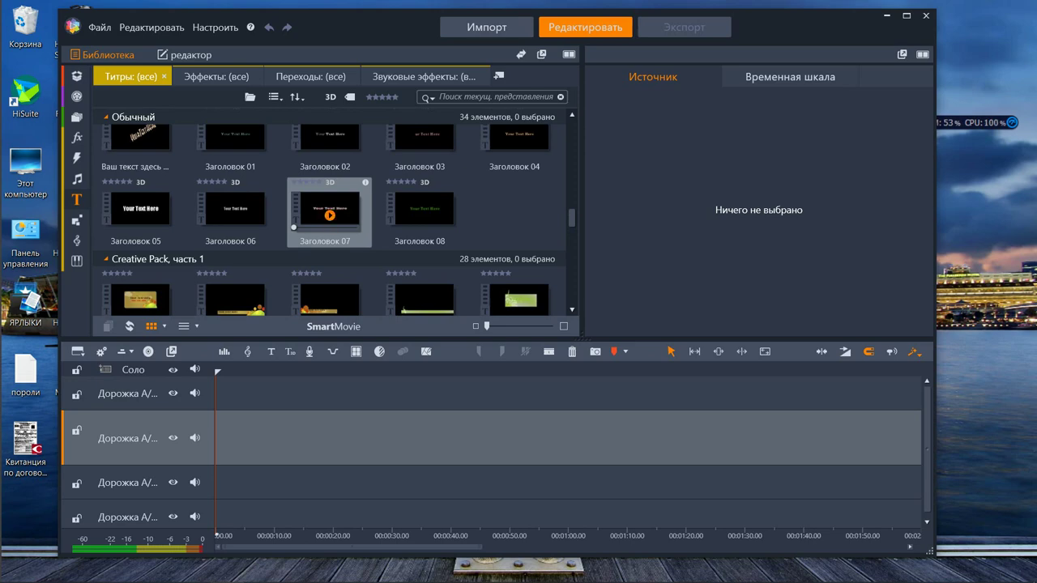
Preview the titles Заголовок 07, 3D Title 09 and 3D Object 3 in the source player
left_click(330, 215)
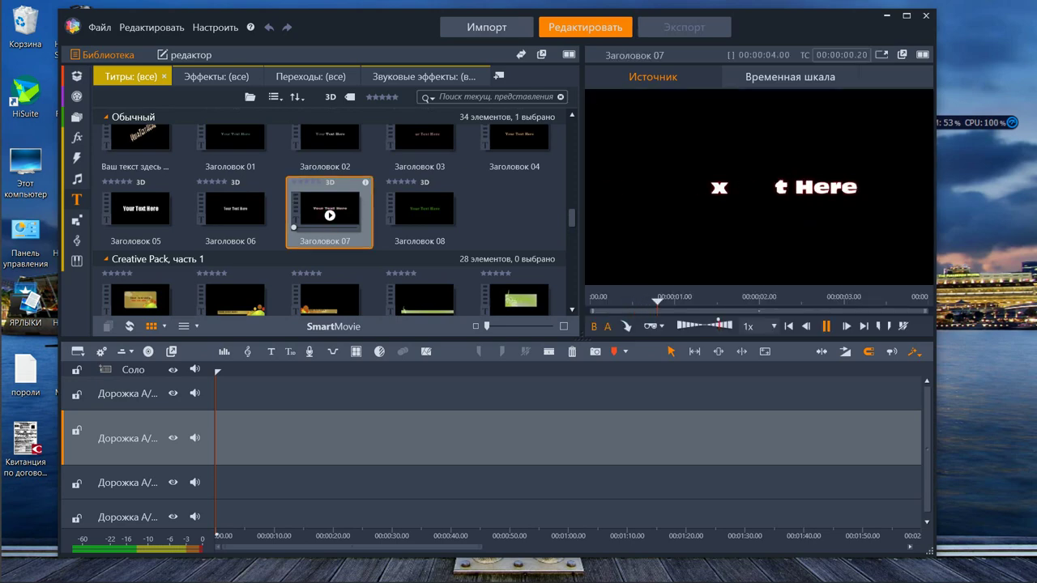
scroll(422, 212, "down", 3)
scroll(421, 212, "down", 6)
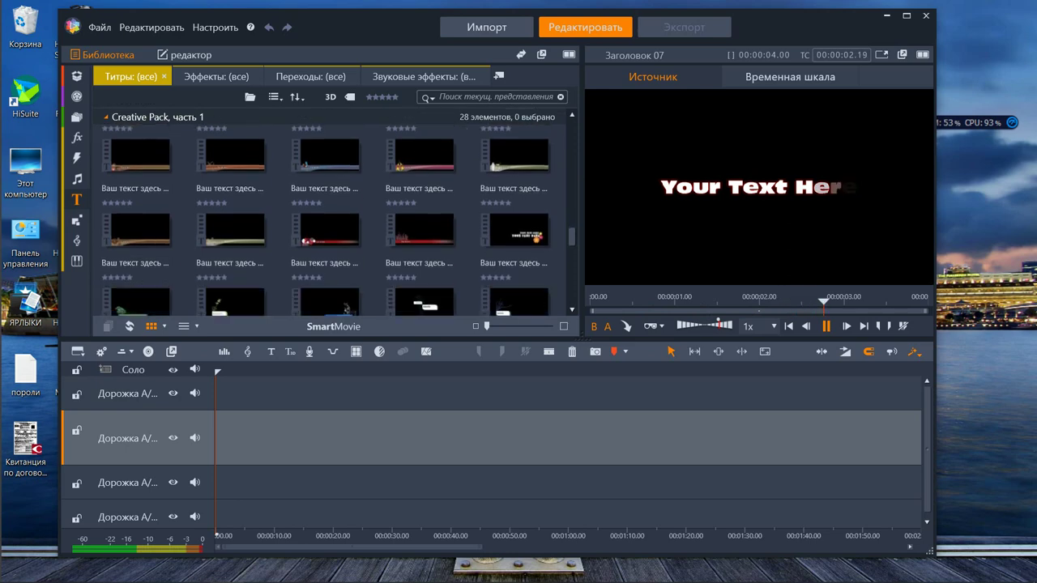
scroll(422, 212, "down", 3)
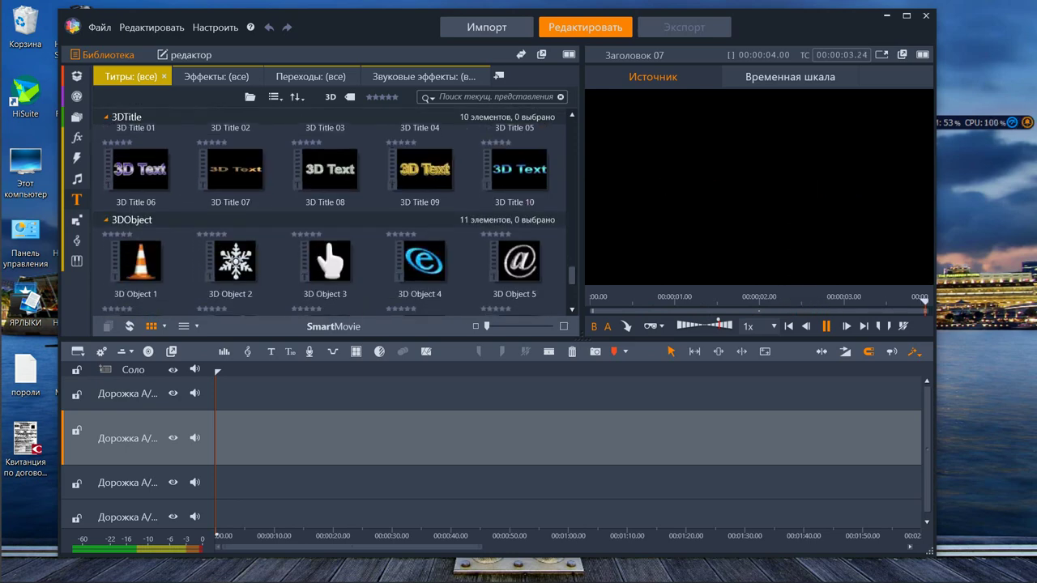
left_click(421, 203)
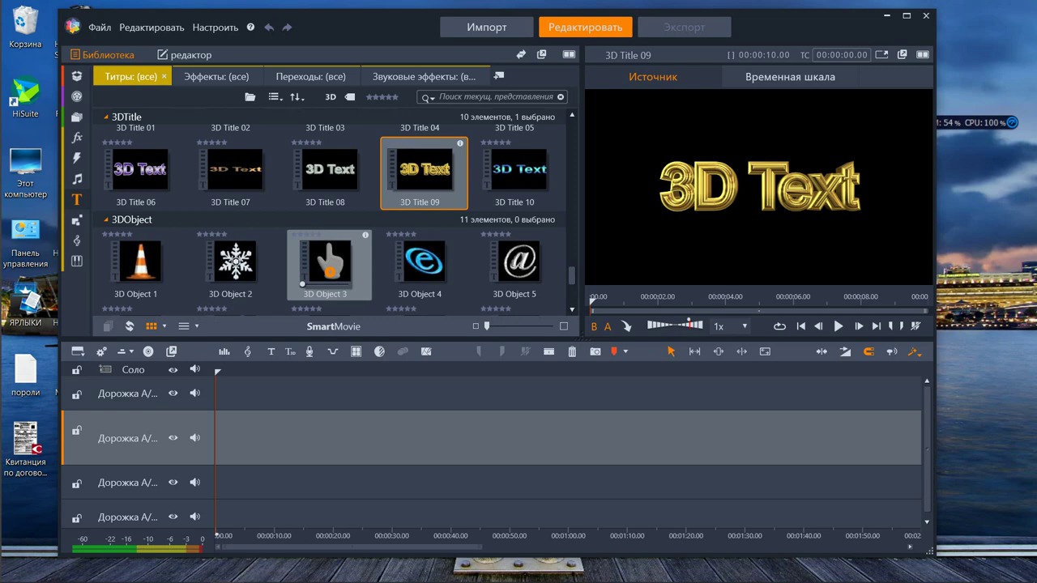
left_click(330, 272)
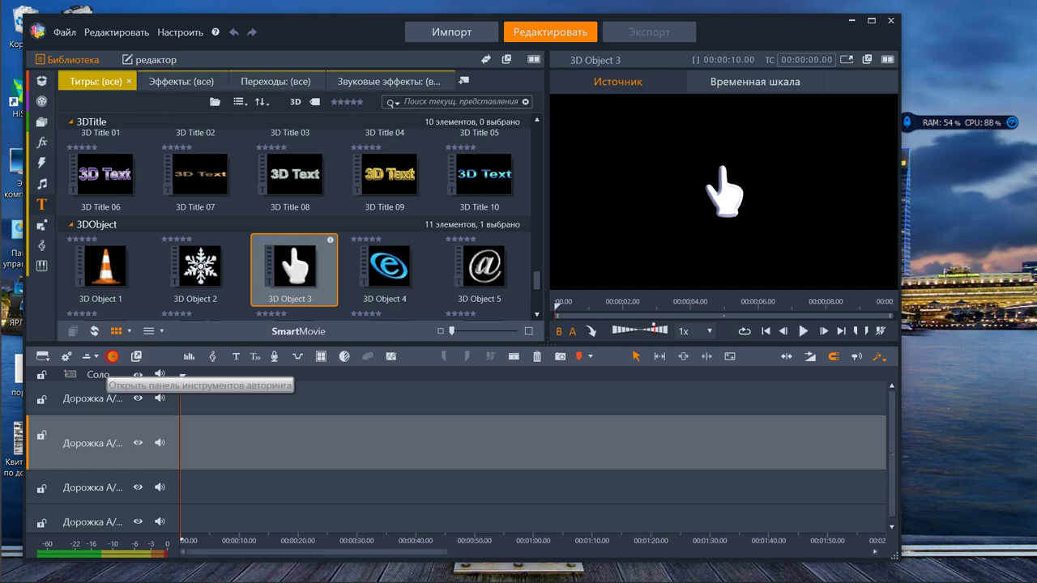
Show the disc authoring tools with the MyDVD export option, hide them again, and view the available help commands
left_click(112, 357)
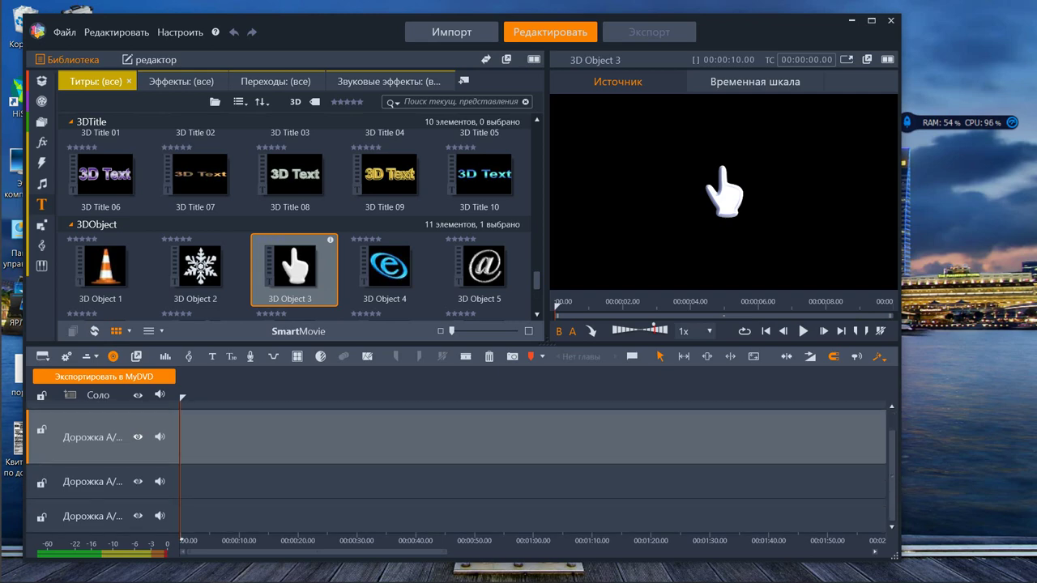
left_click(113, 356)
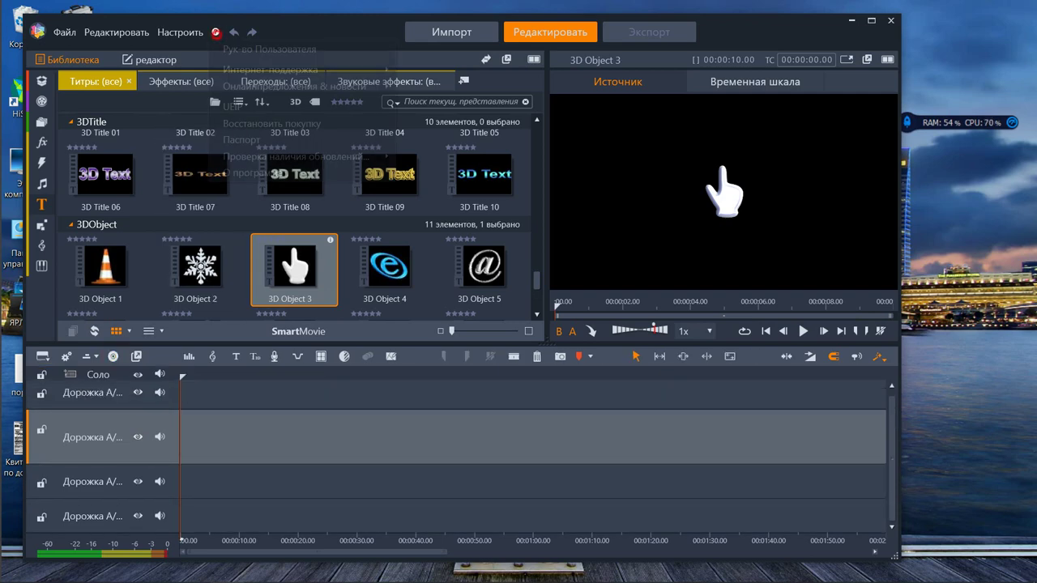
left_click(216, 32)
mouse_move(295, 86)
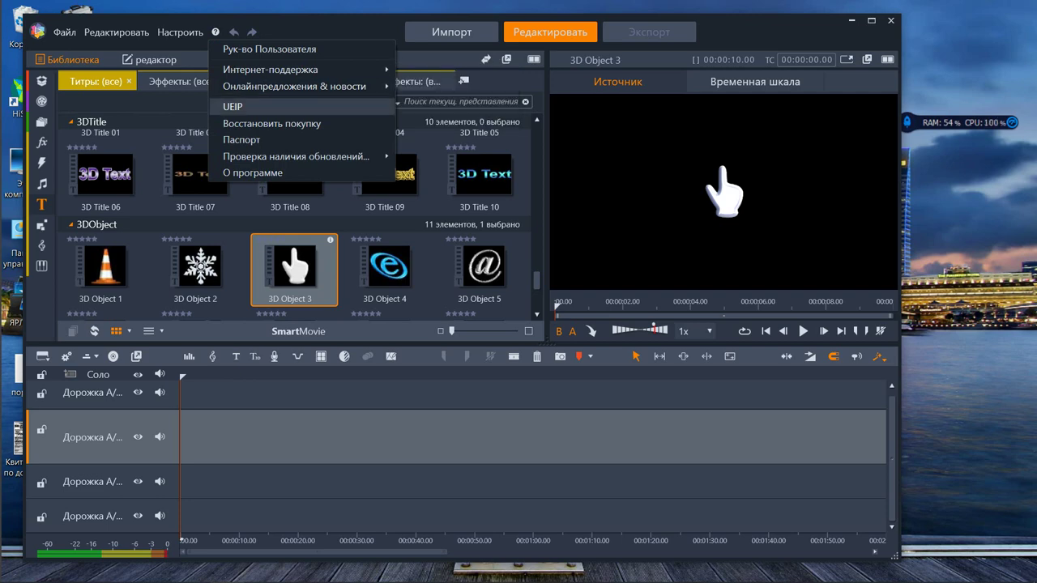
Move the Pinnacle Studio window aside to uncover the desktop shortcuts and open Этот компьютер
left_click_drag(290, 21, 450, 33)
double_click(25, 170)
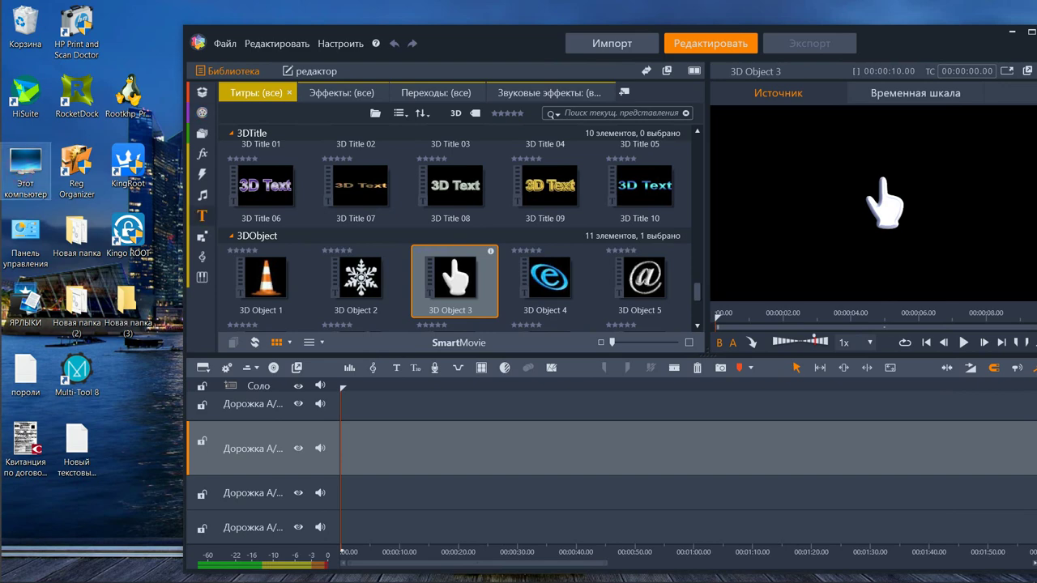
Locate the Studio 22 Blu-Ray plugin fix application on the pinnacle_studio DVD drive (F:) and close the folder window
double_click(348, 357)
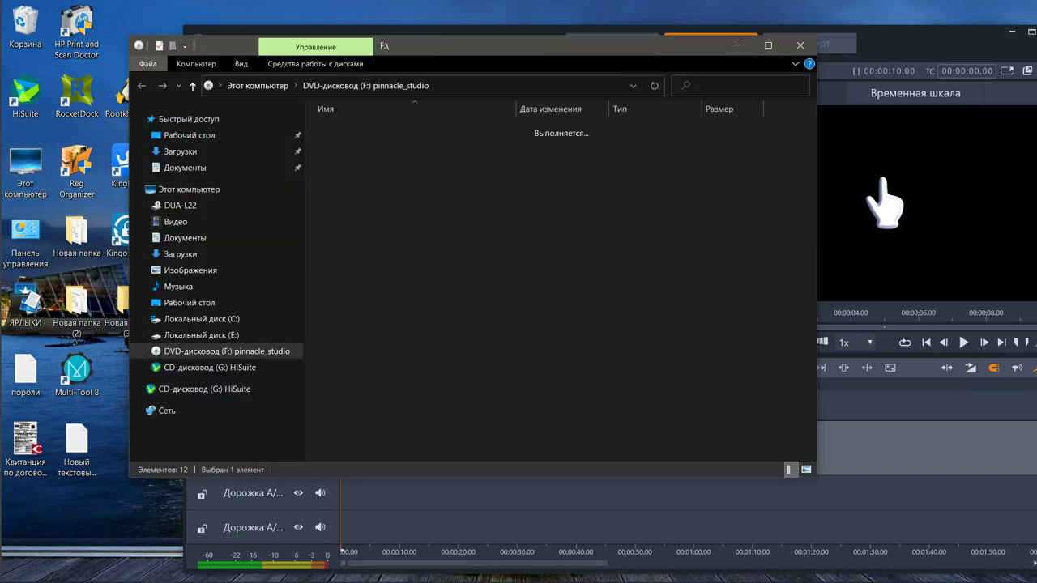
scroll(360, 362, "down", 2)
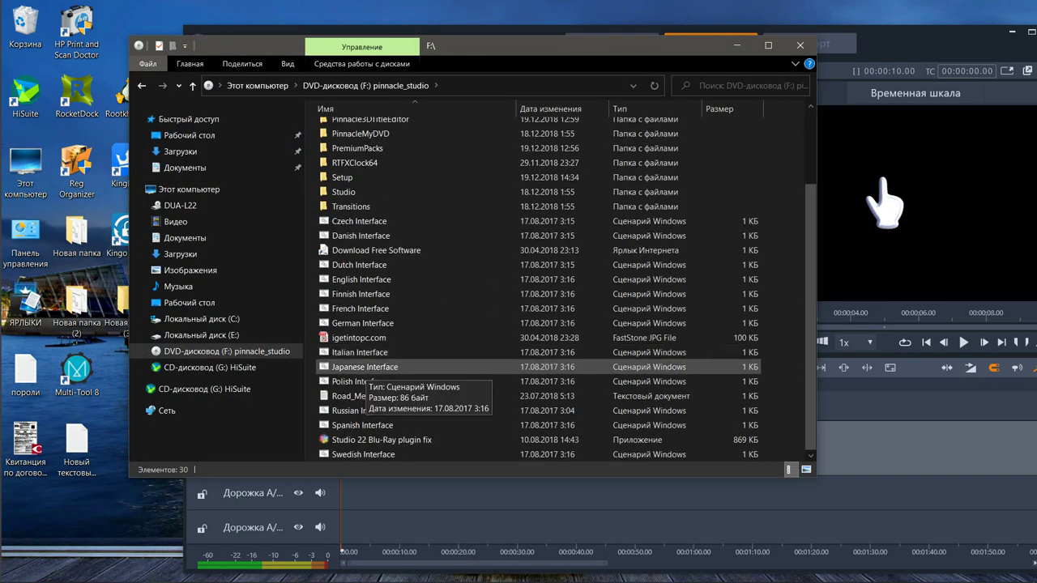
left_click(362, 439)
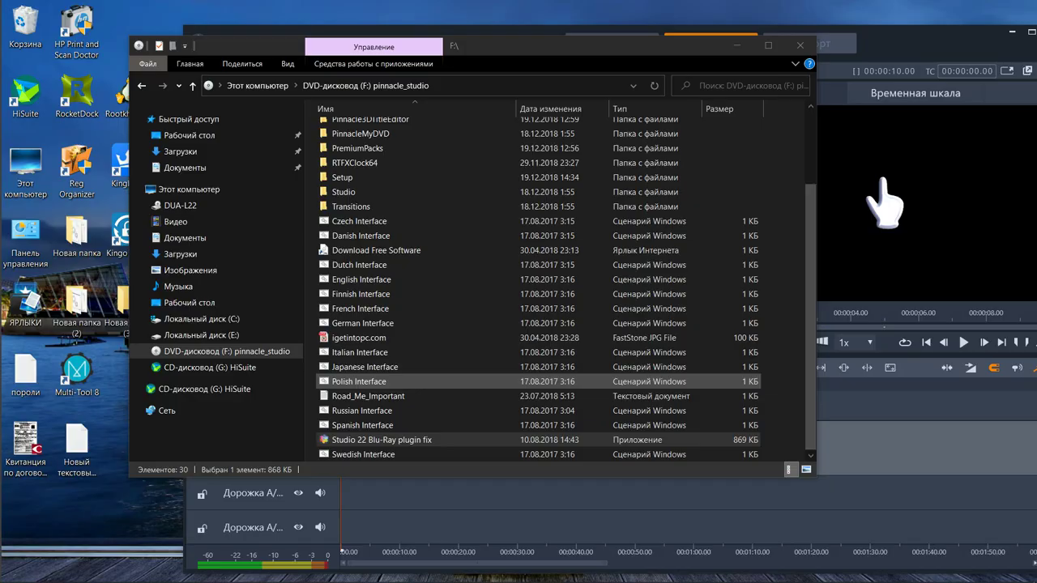
left_click(381, 440)
key("alt+F4")
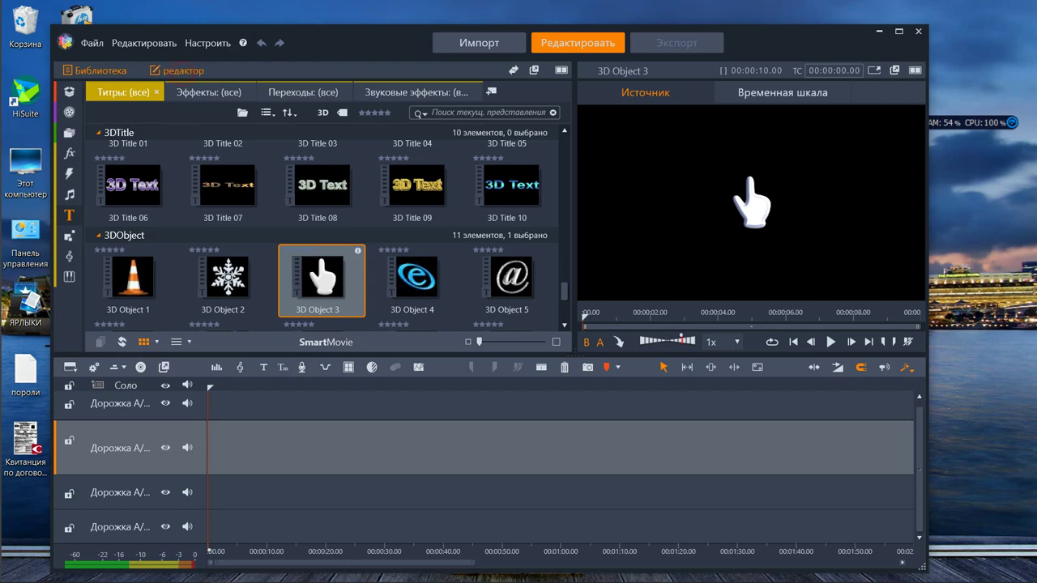
View the empty редактор pane and switch to the Импорт workspace with its DVD / Blu-Ray source settings
left_click(177, 71)
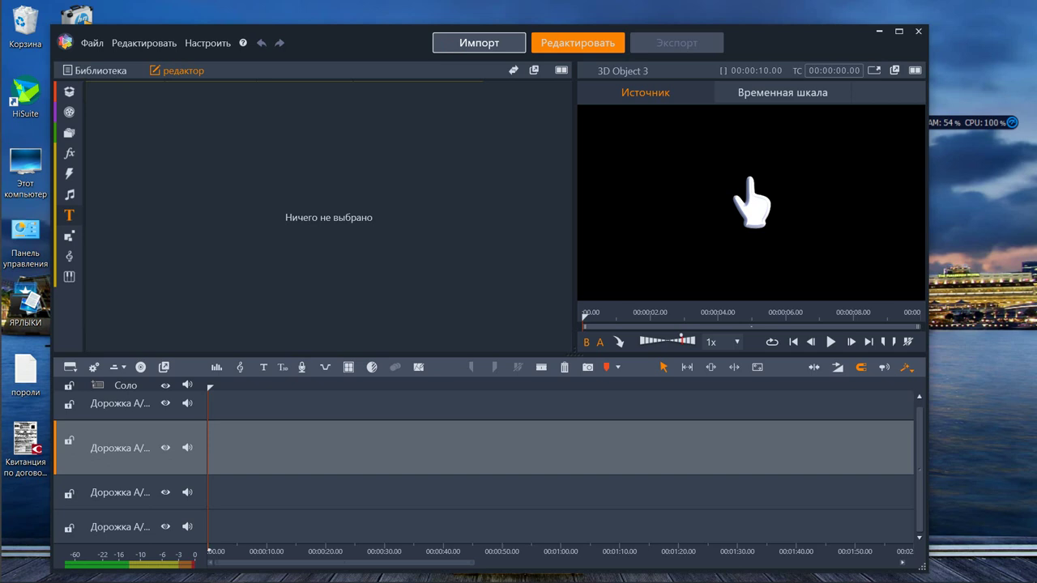
left_click(479, 42)
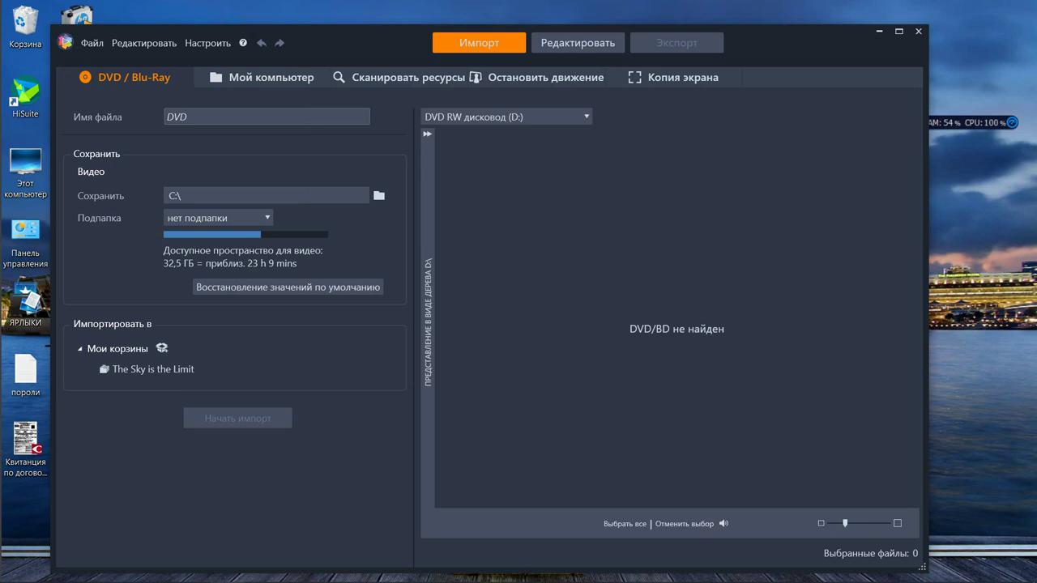
View the program's version and copyright information and close it
left_click(242, 42)
left_click(274, 185)
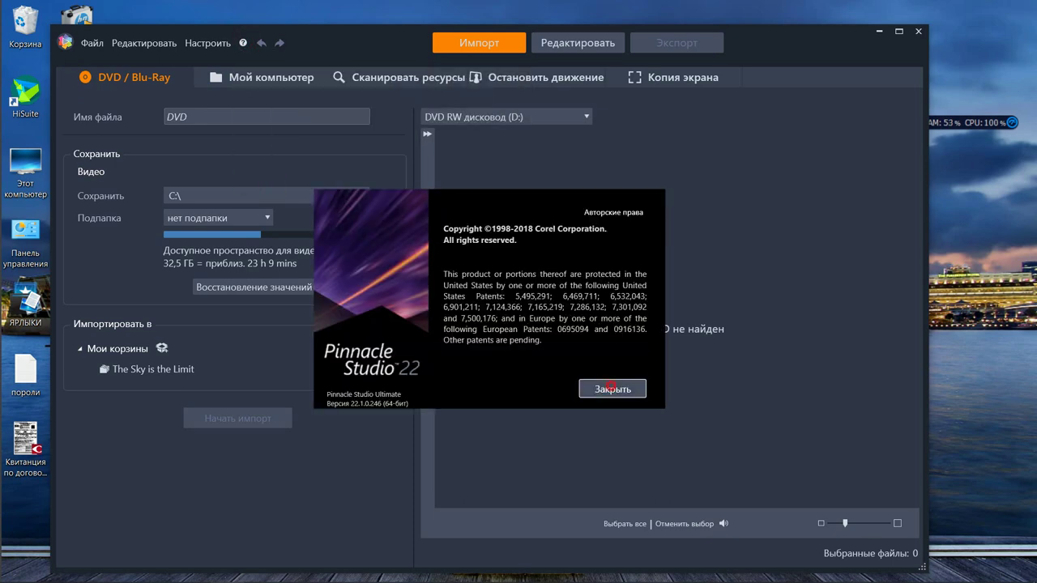
left_click(611, 389)
Look through the import sources Мой компьютер, Сканировать ресурсы, Остановить движение and Копия экрана
left_click(260, 77)
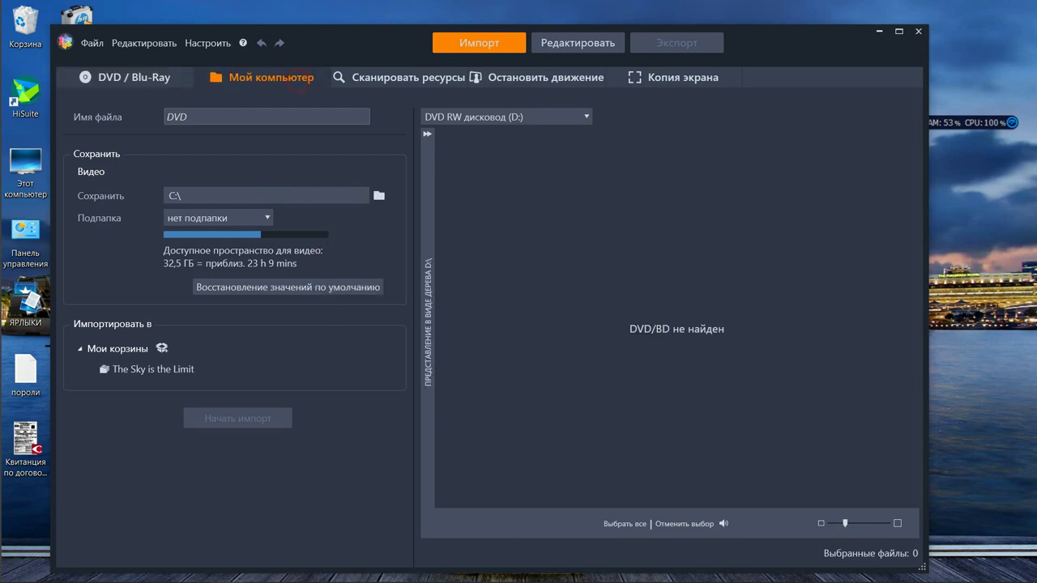
left_click(361, 77)
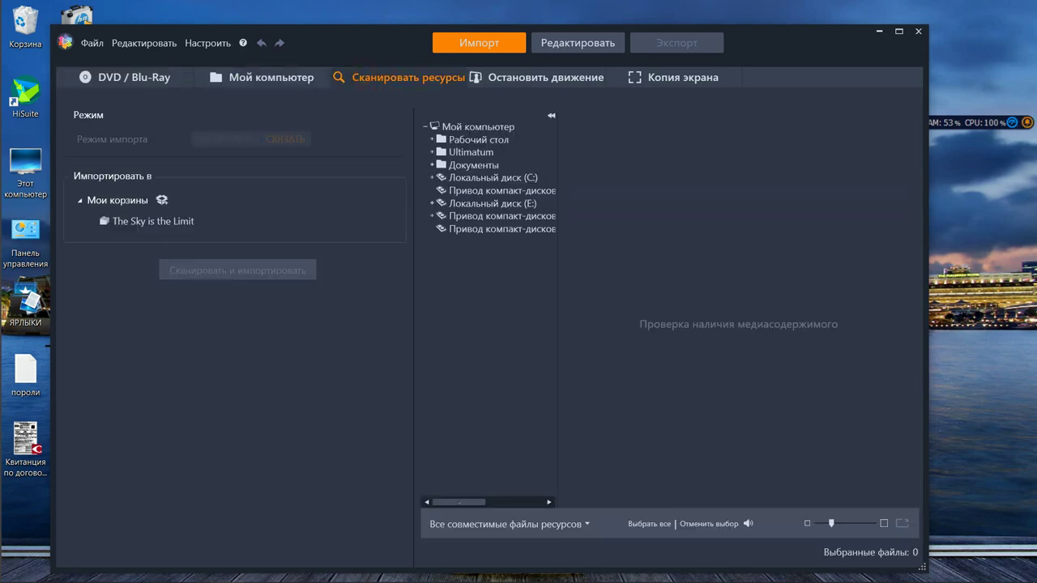
left_click(475, 78)
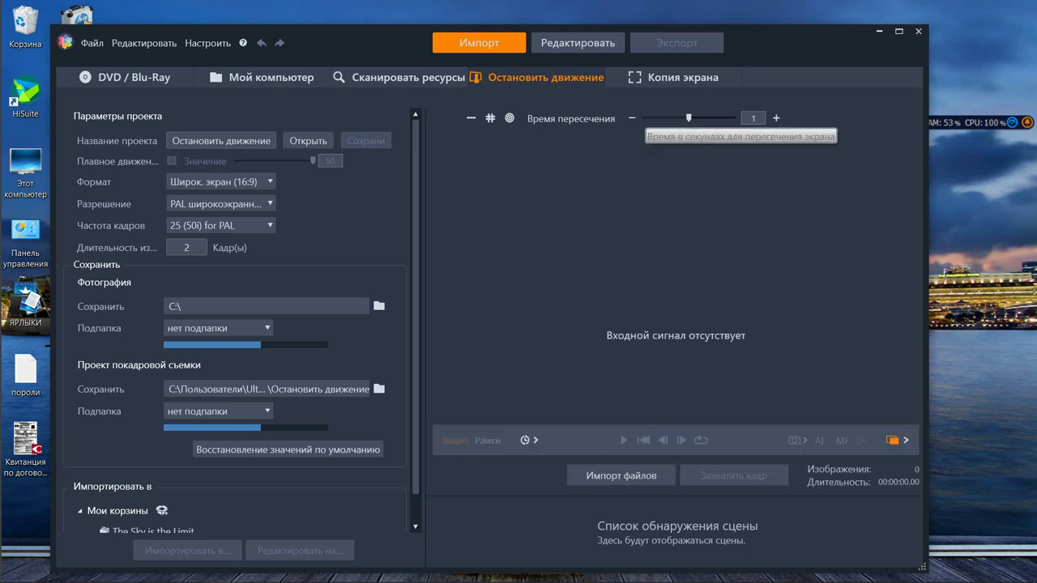
left_click(674, 78)
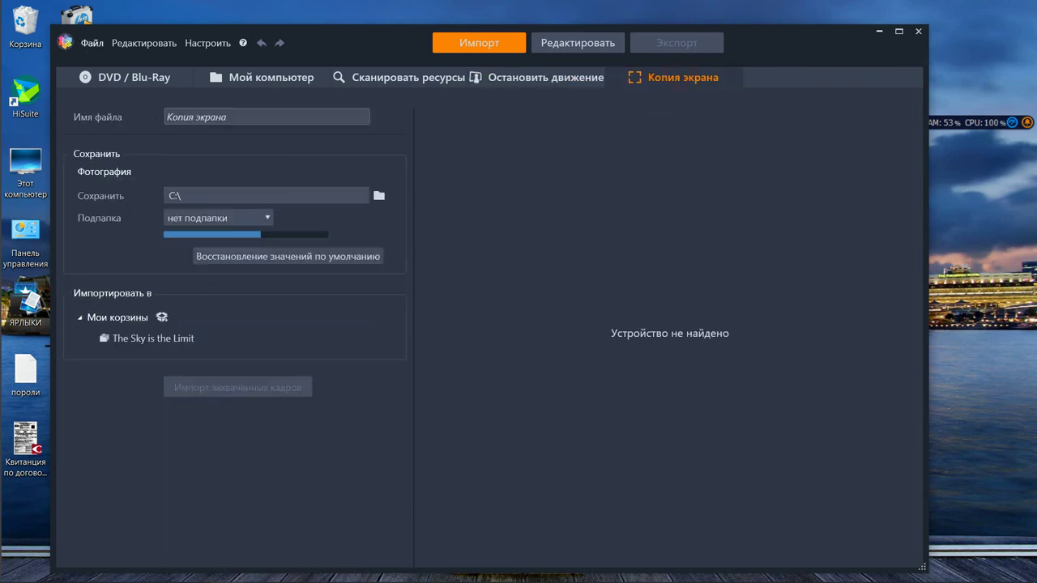
Review the available file commands, including the Создать options Фильм and Диск, and the editing commands
left_click(87, 42)
mouse_move(110, 59)
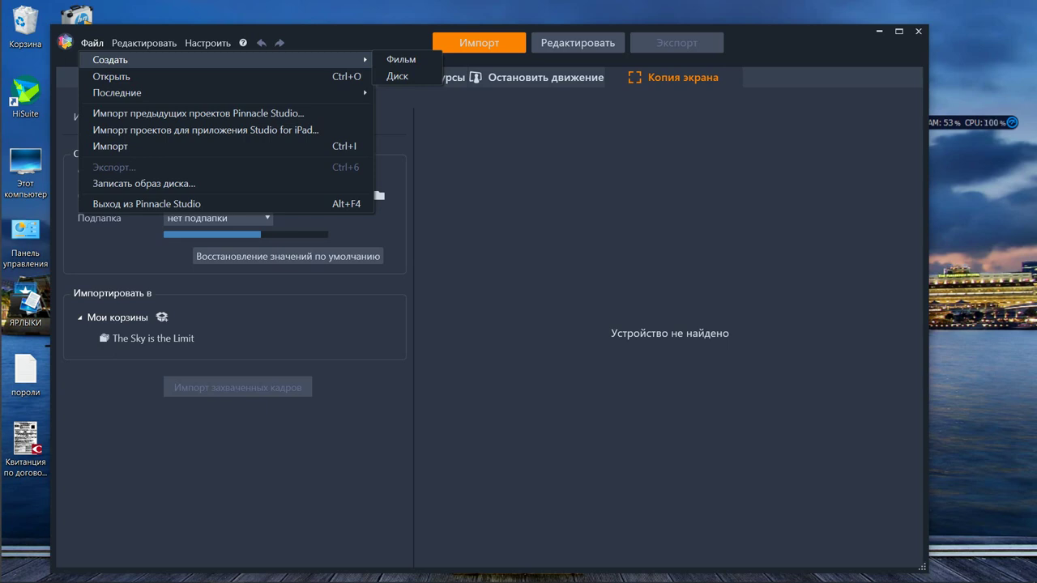
mouse_move(144, 43)
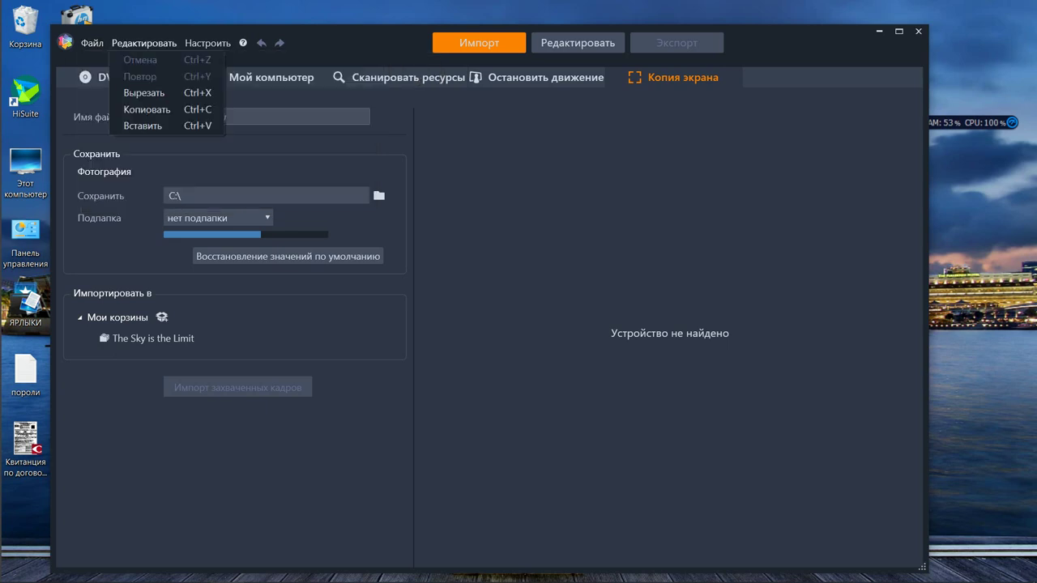